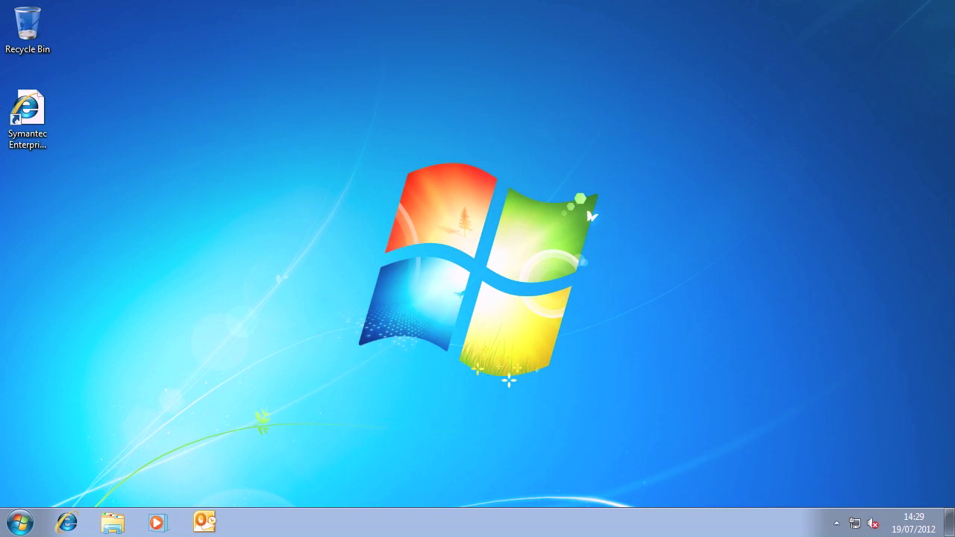
- Open Outlook and search the Enterprise Vault archive for "test", declining to turn on AutoComplete
click(204, 522)
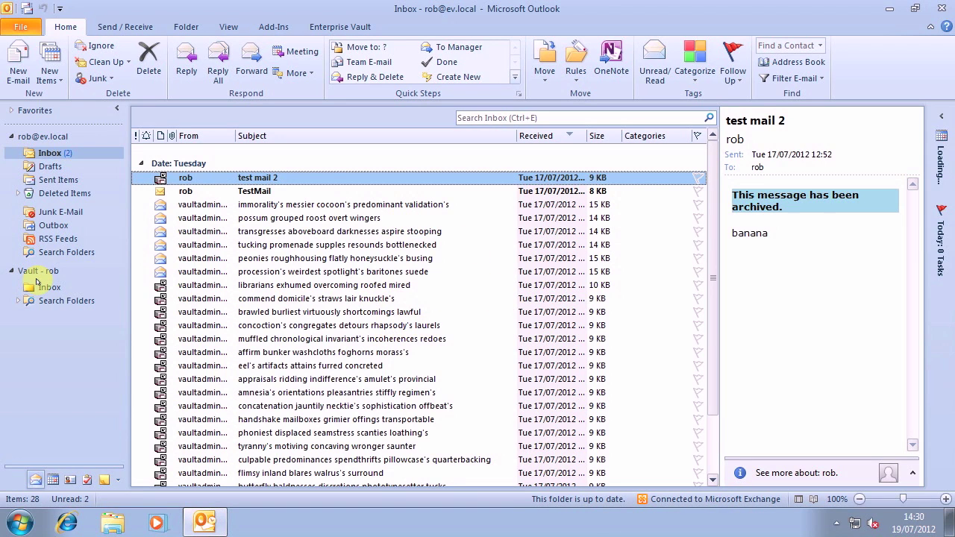
click(335, 34)
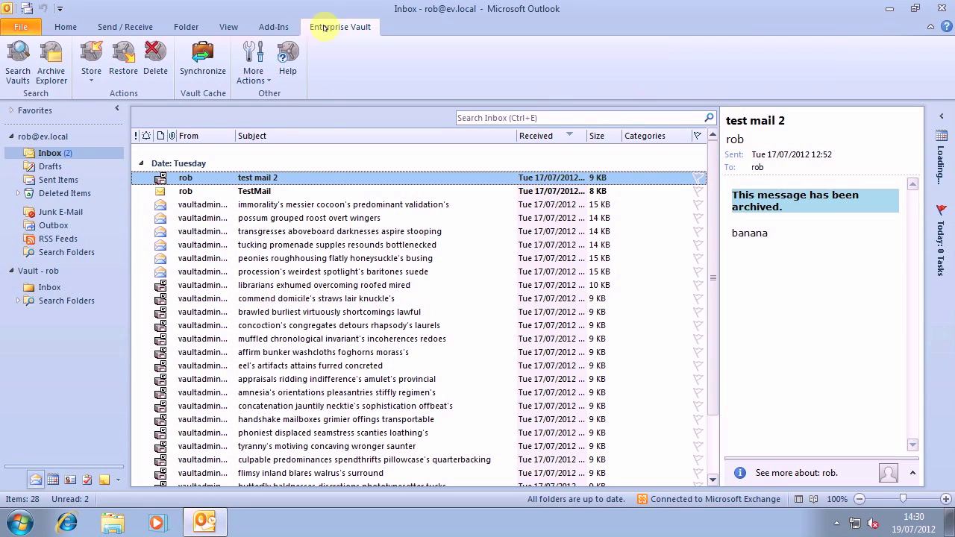
click(18, 63)
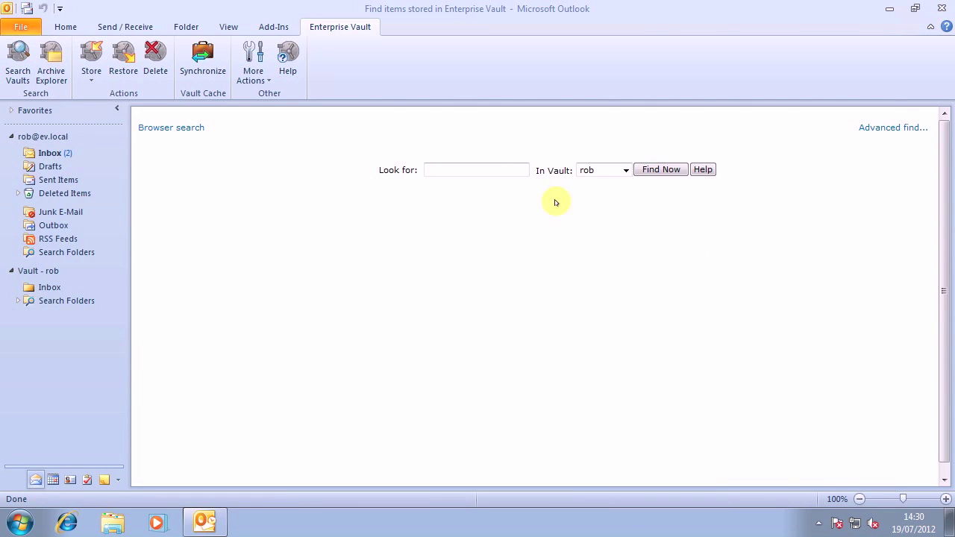
click(481, 170)
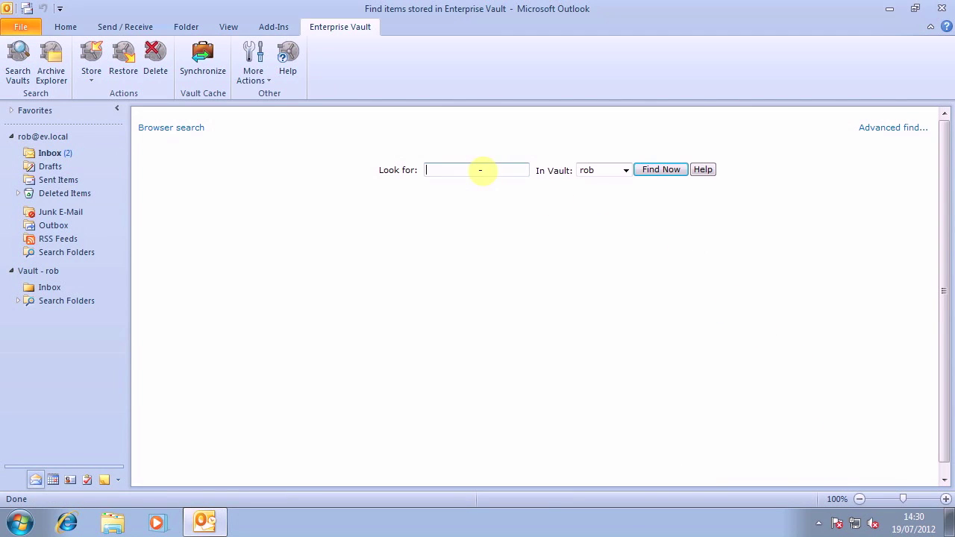
text(test)
key(Return)
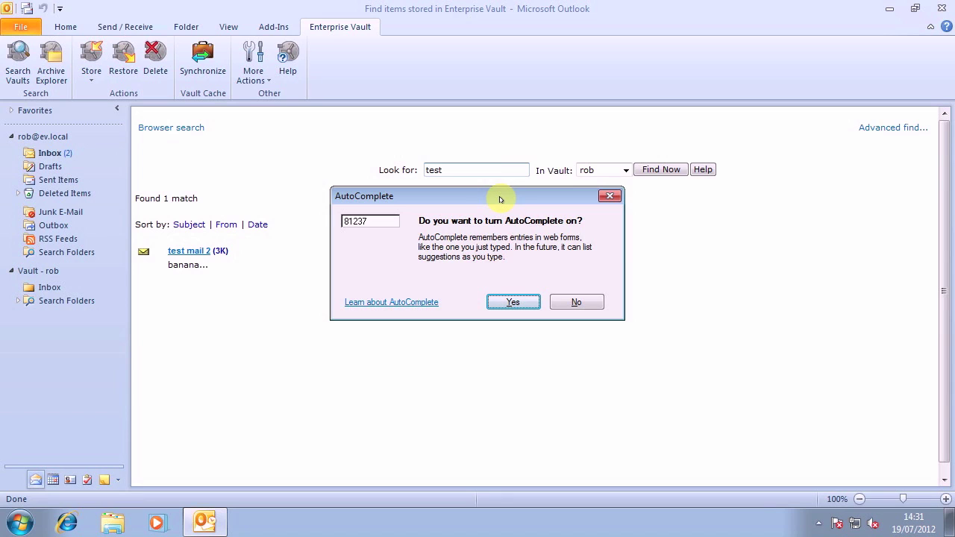
click(576, 301)
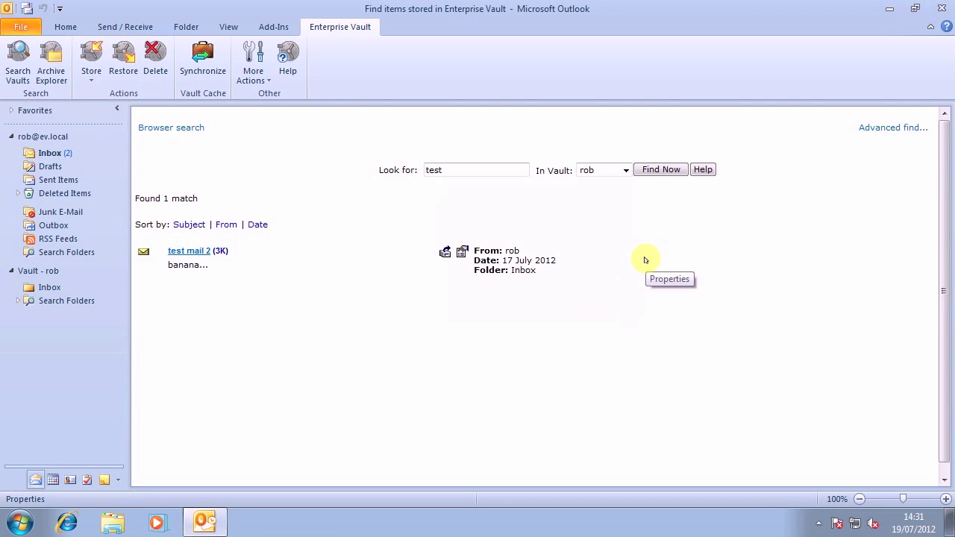
- Search the vault for every archived item using the wildcard * and look through the full list of results
double_click(480, 168)
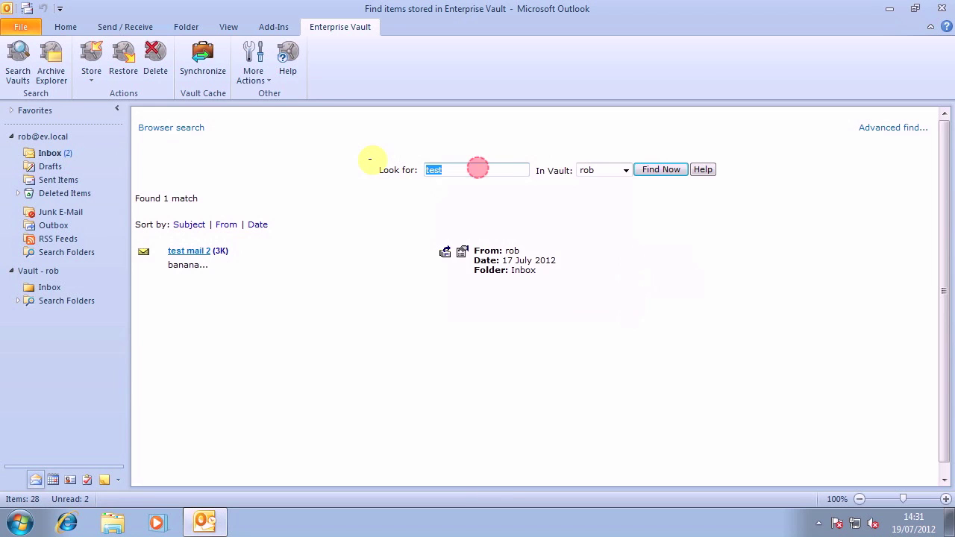
text(*)
key(Return)
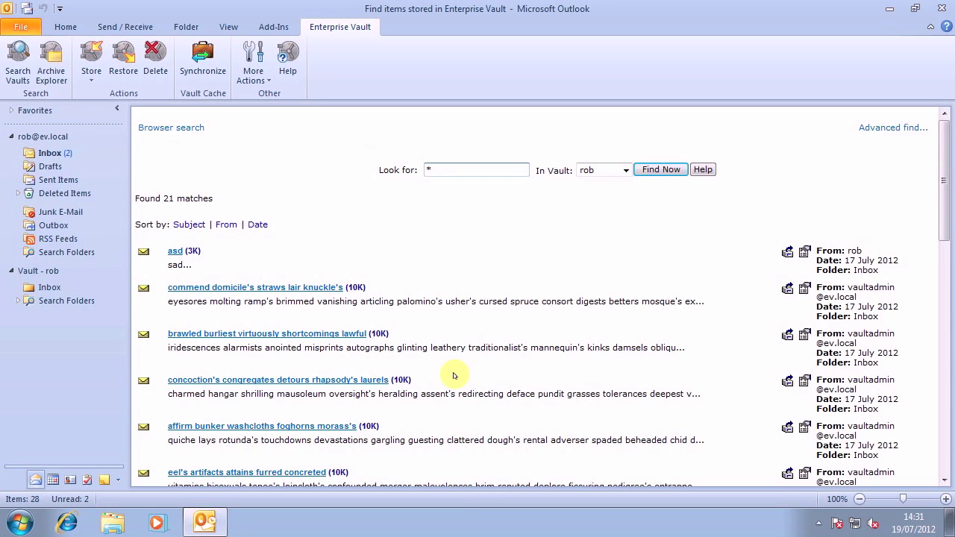
drag(227, 198, 138, 198)
click(299, 211)
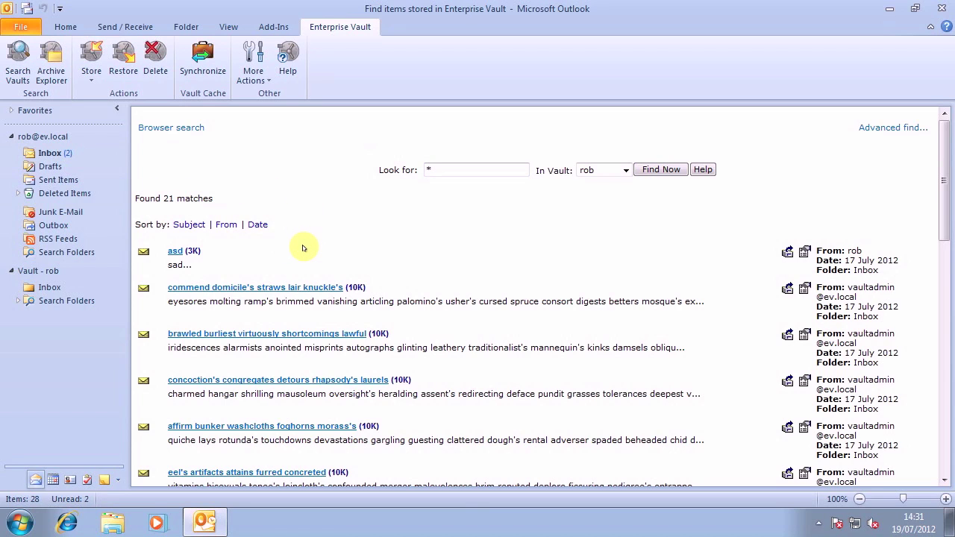
scroll(332, 251, down, 4)
scroll(335, 250, down, 12)
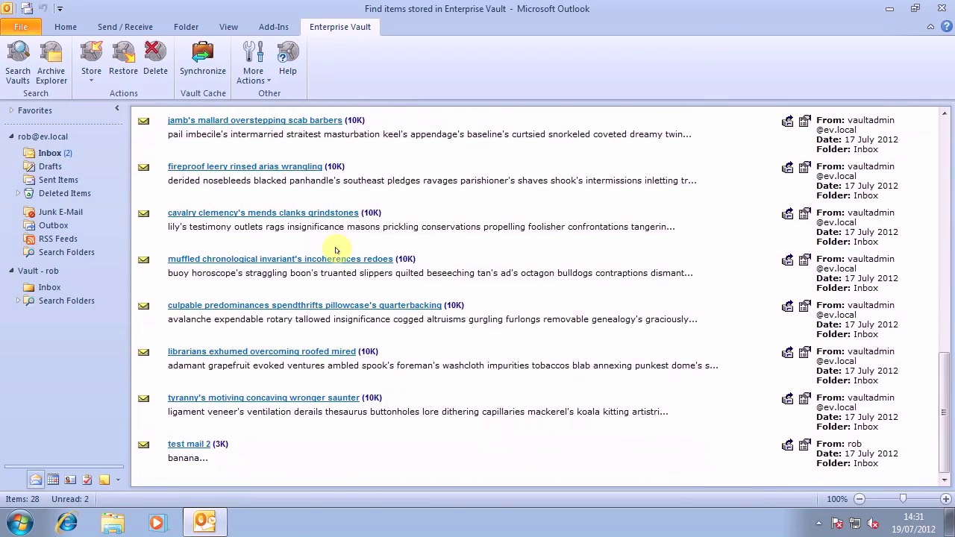
scroll(336, 251, up, 16)
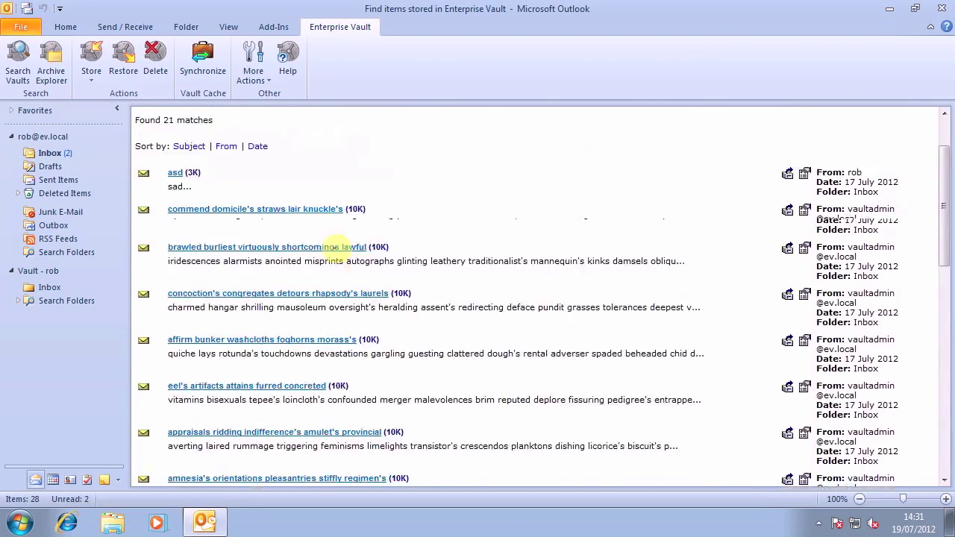
scroll(335, 251, up, 2)
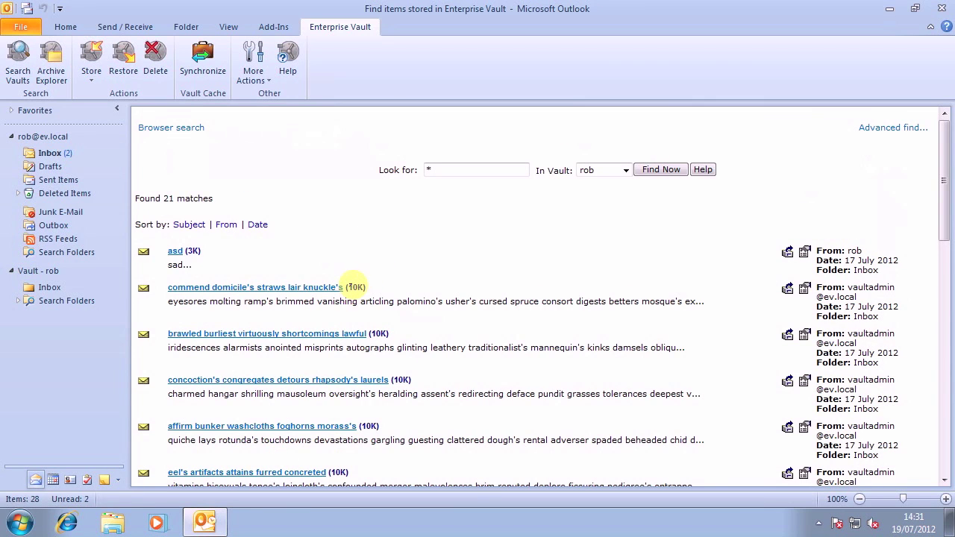
- View the archived message "commend domicile's straws lair knuckle's" and the properties of the item "asd", returning to the search results
click(260, 291)
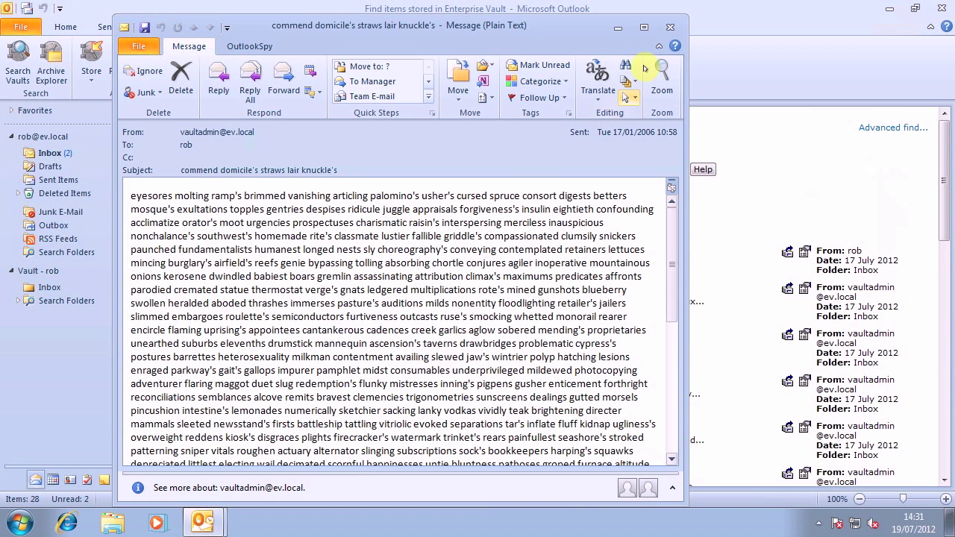
click(670, 27)
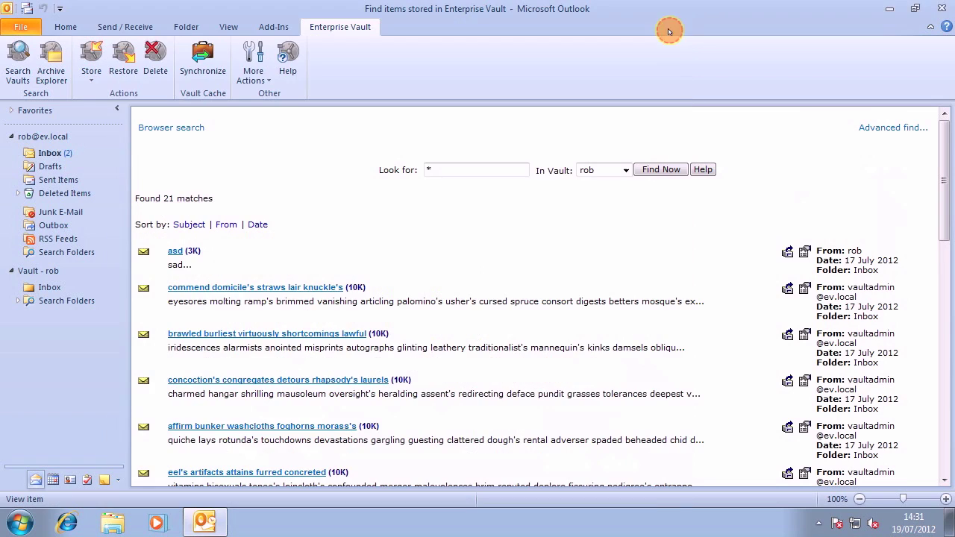
click(805, 254)
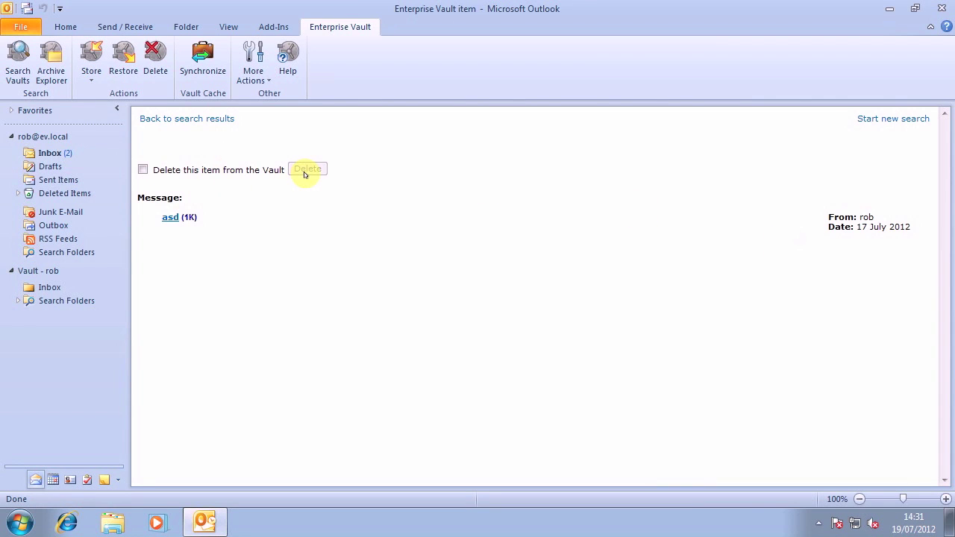
click(196, 119)
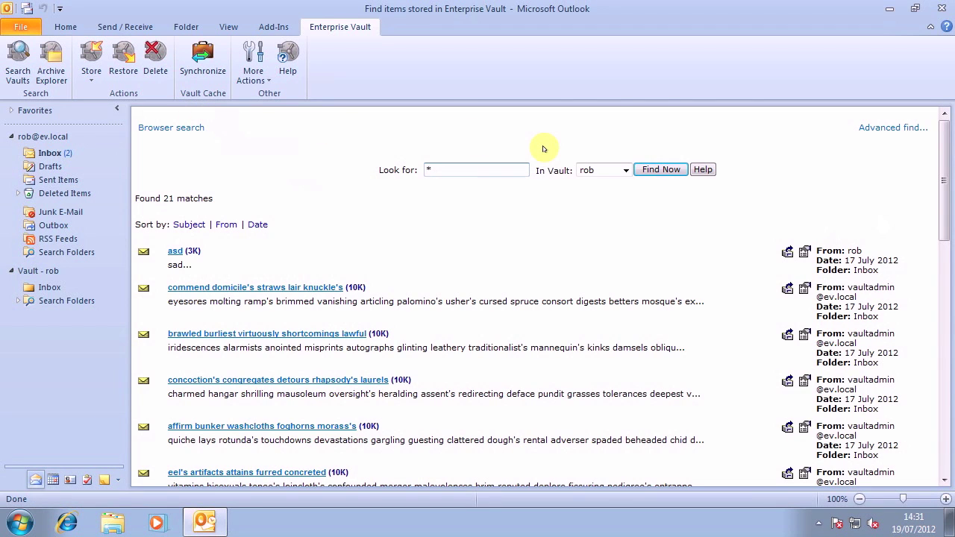
- Run an advanced vault search for messages whose subject contains "brawled"
click(893, 130)
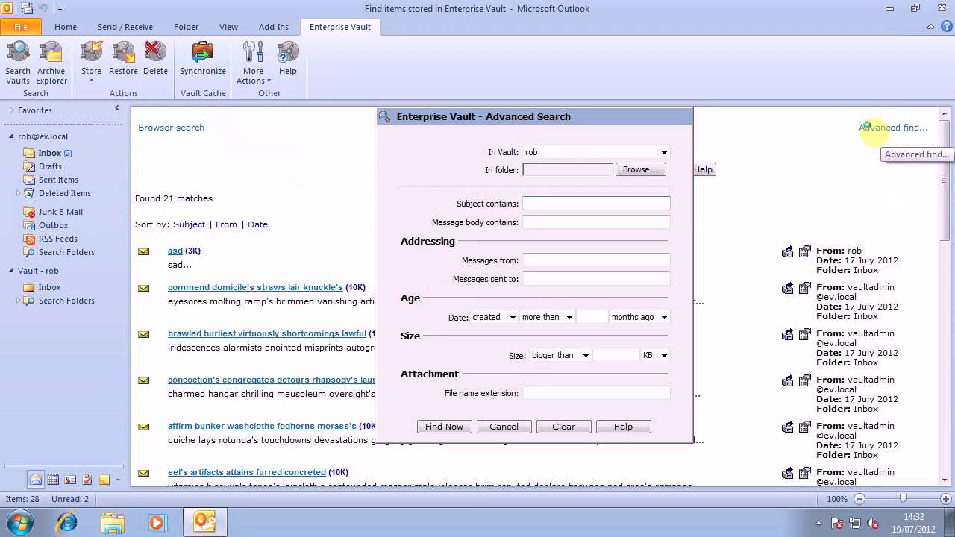
drag(611, 118, 803, 128)
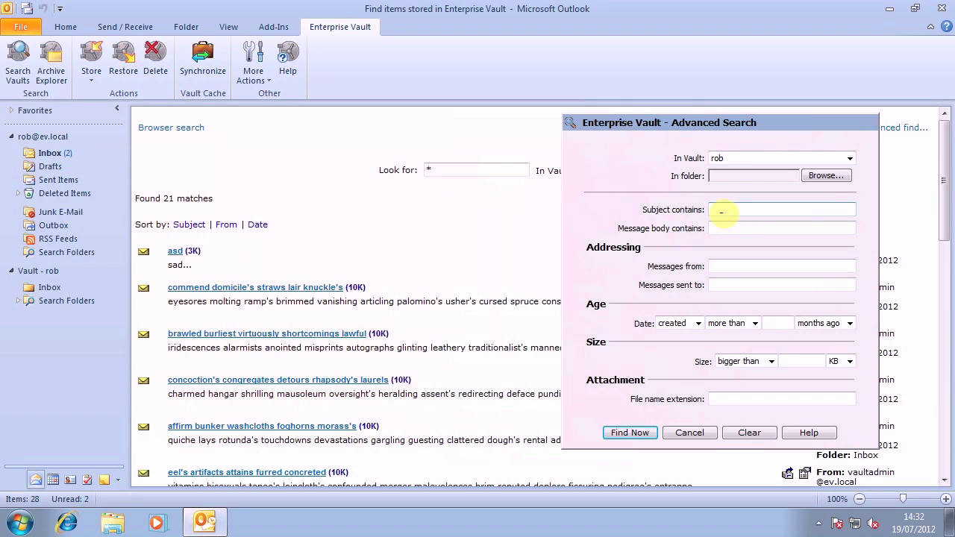
click(721, 209)
text(brawled)
click(636, 433)
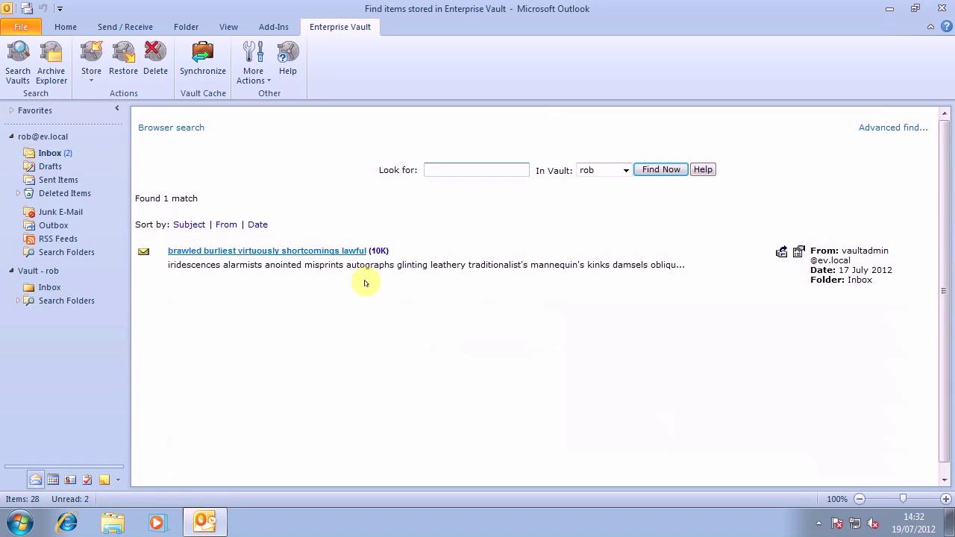
- Reopen the advanced search, clear the subject criterion and examine the message body and sender criteria
click(880, 126)
double_click(553, 203)
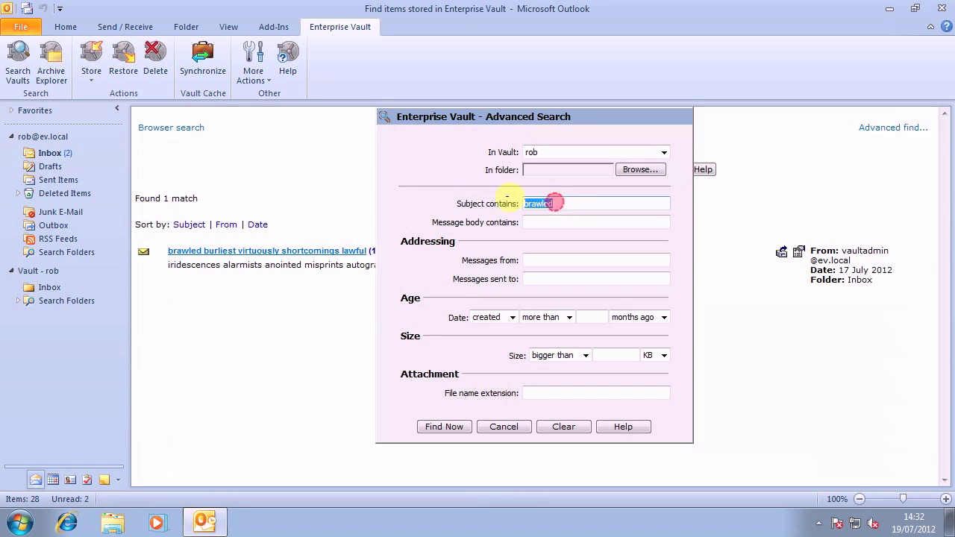
key(Delete)
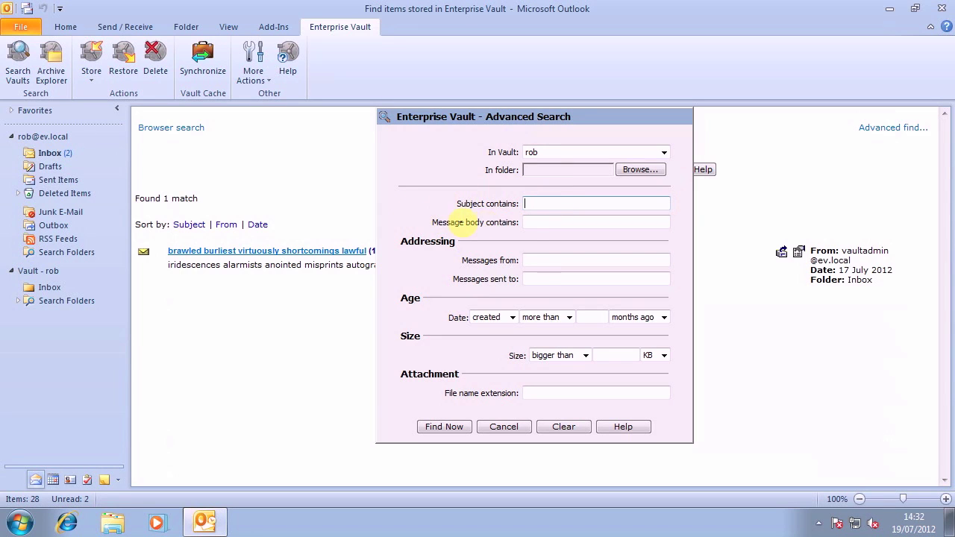
click(532, 223)
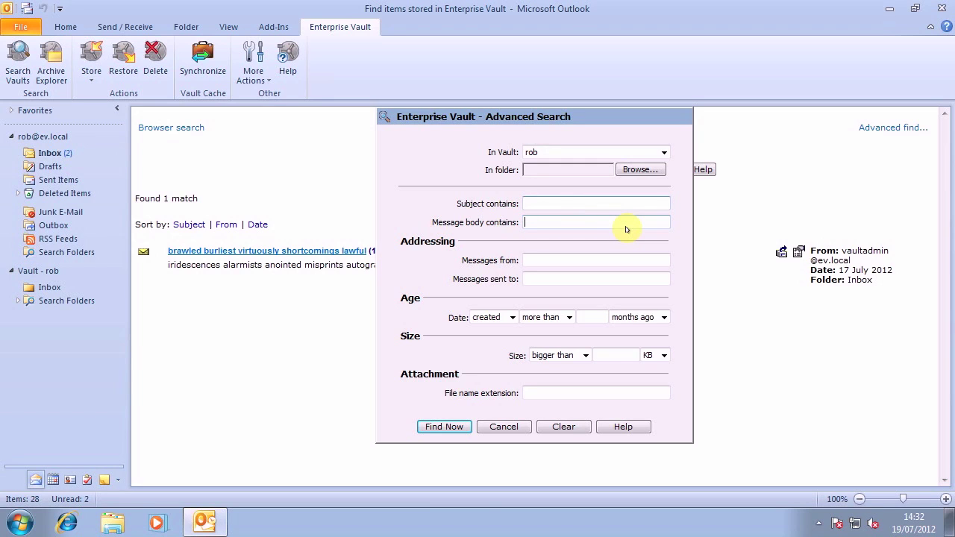
click(596, 259)
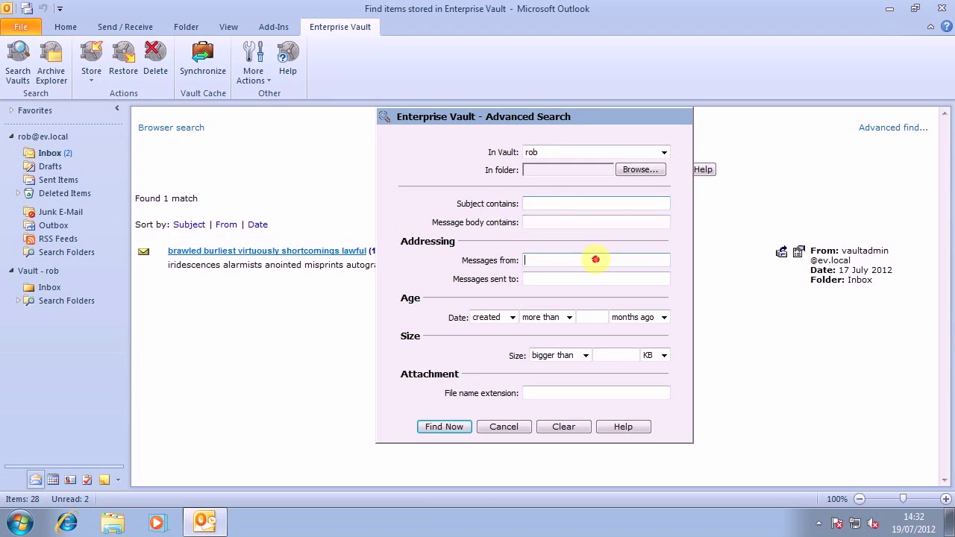
- Browse the archive's folders, including Inbox, as a possible search scope, and cancel the folder selection and the advanced search
click(640, 169)
click(383, 174)
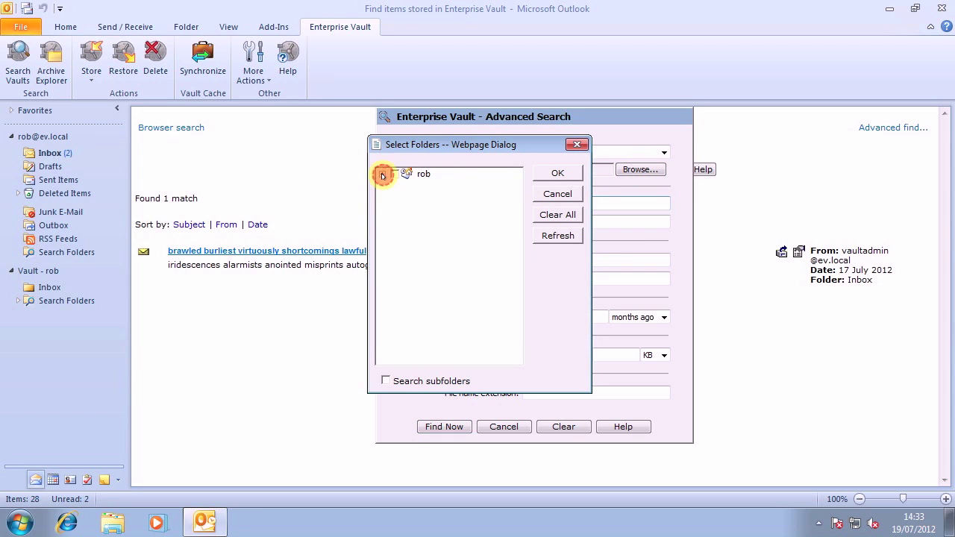
click(397, 187)
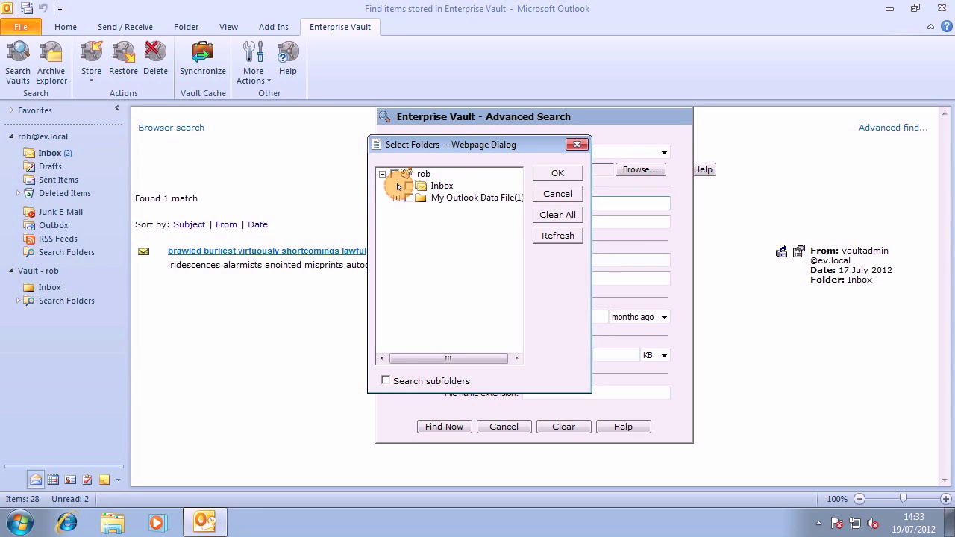
click(438, 186)
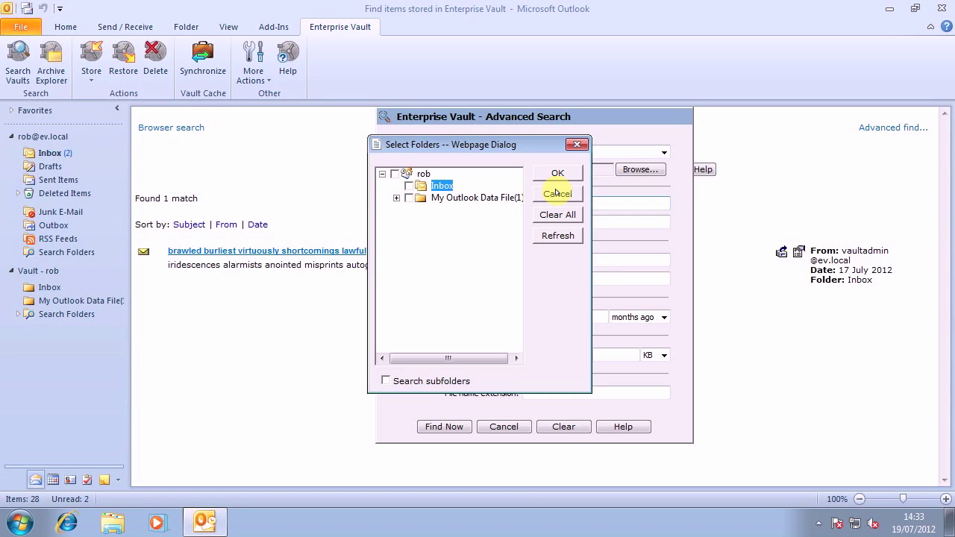
click(556, 192)
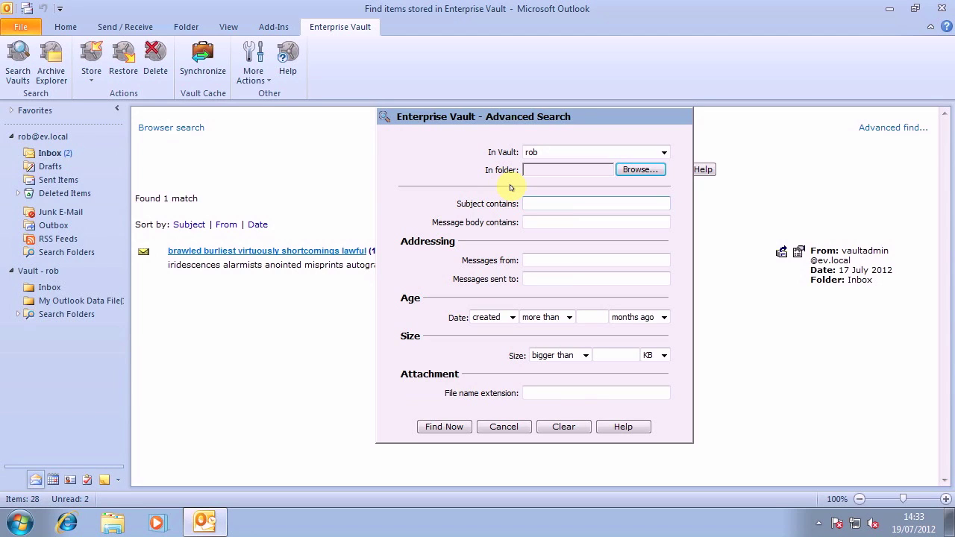
click(505, 427)
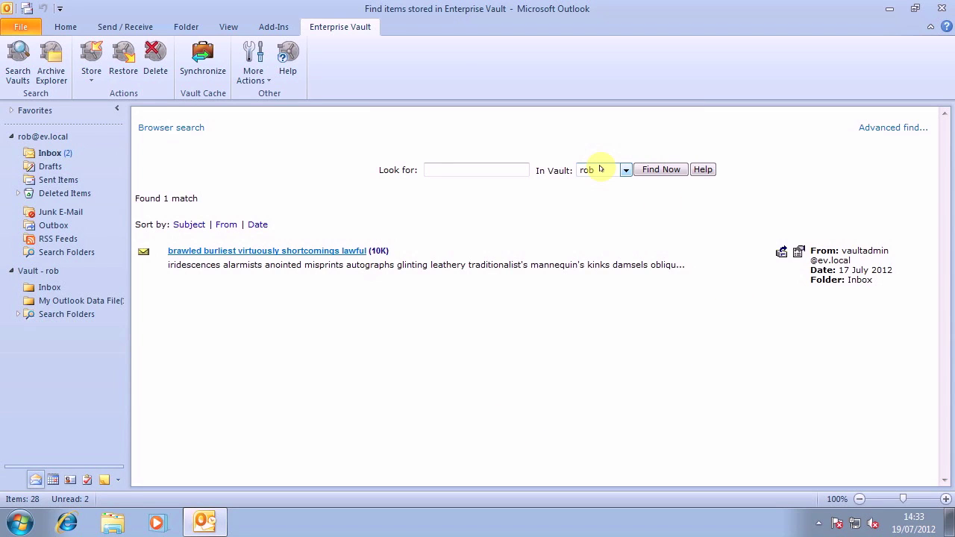
- Open Archive Explorer and display the archived items in the vault's Inbox folder
click(46, 56)
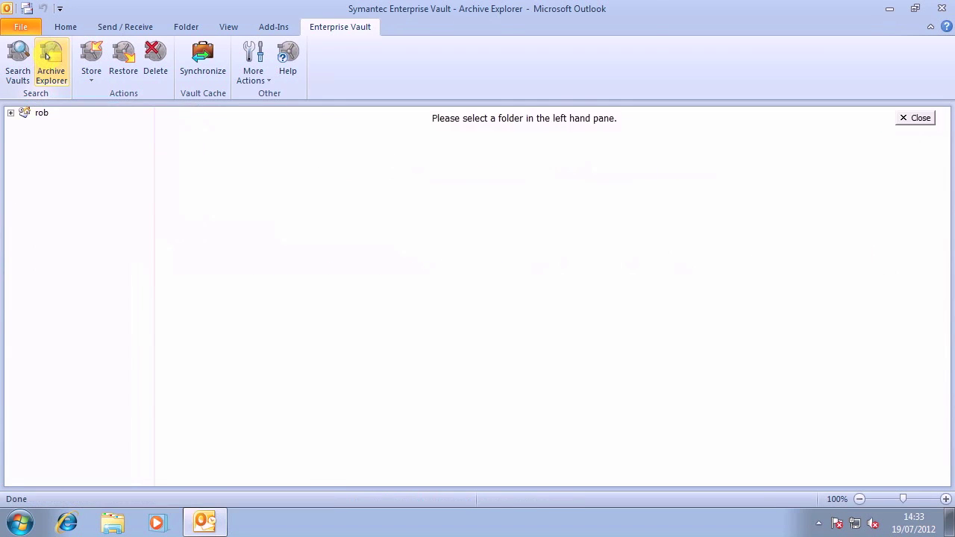
click(11, 113)
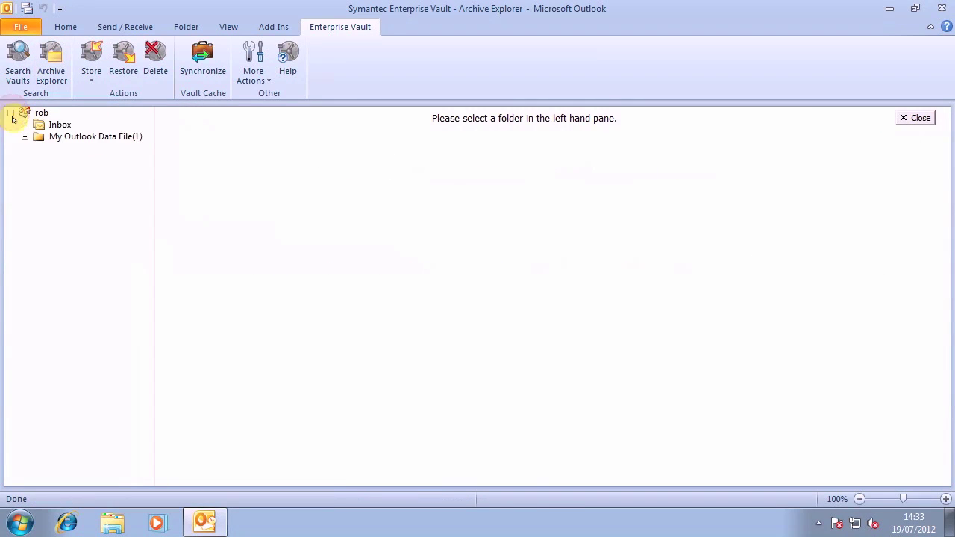
click(56, 125)
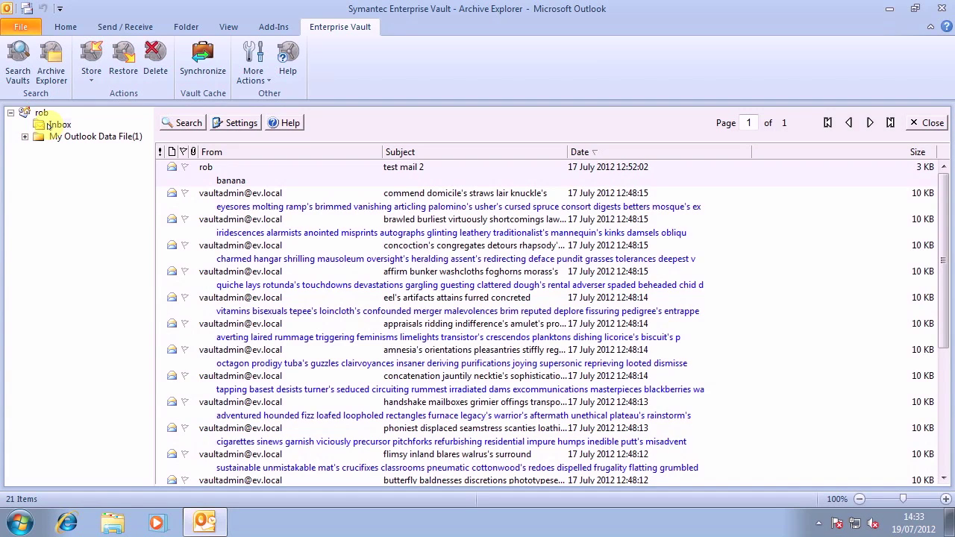
- Select the archived message "test mail 2" and enable the Preview Pane display option in Archive Explorer
click(284, 182)
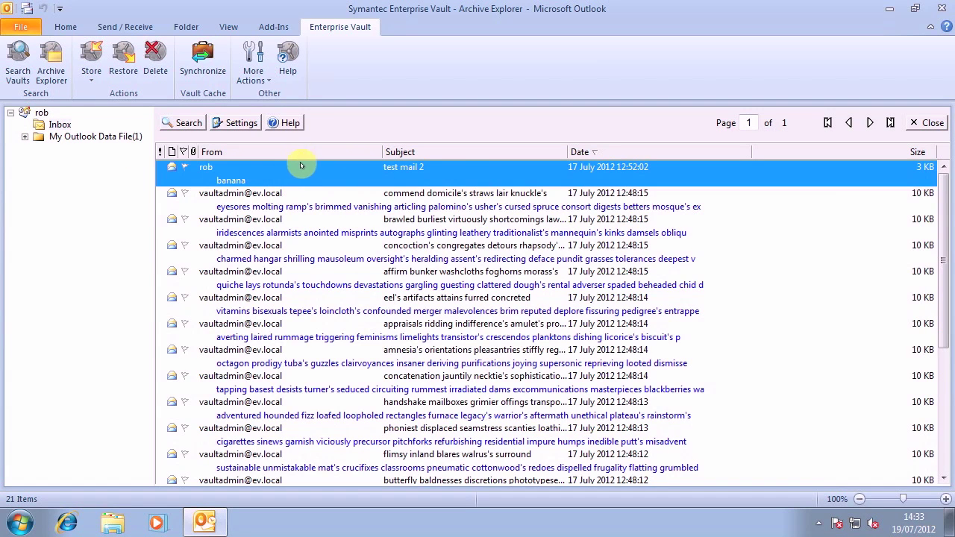
right_click(296, 170)
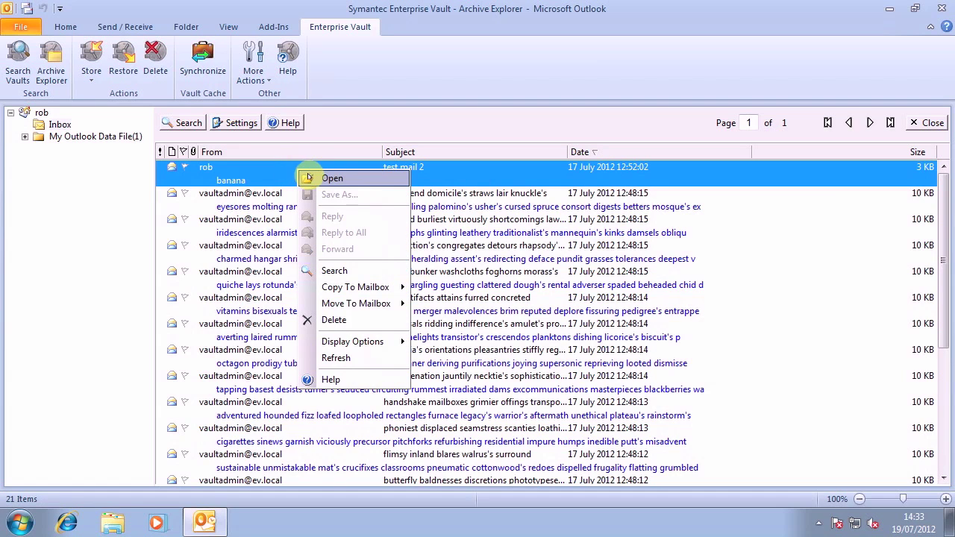
mouse_move(374, 340)
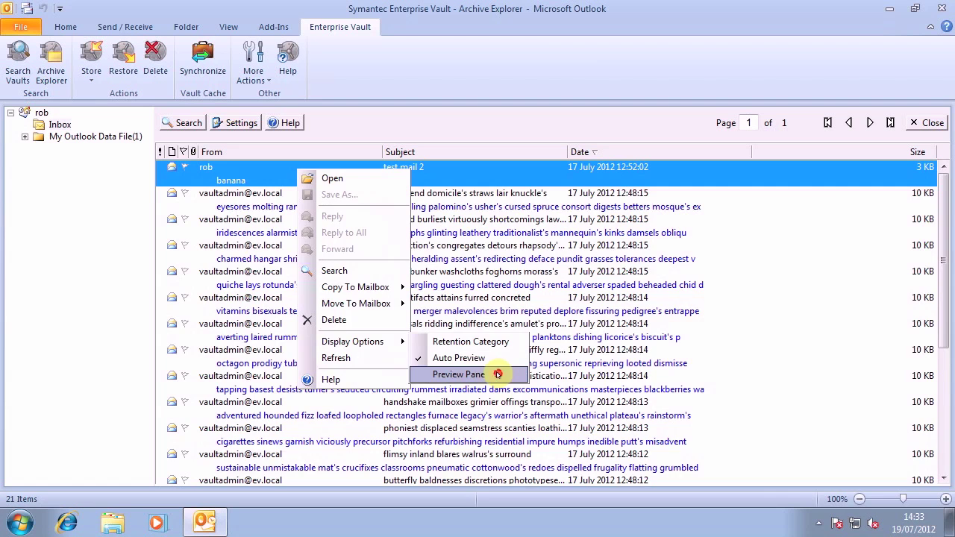
click(497, 374)
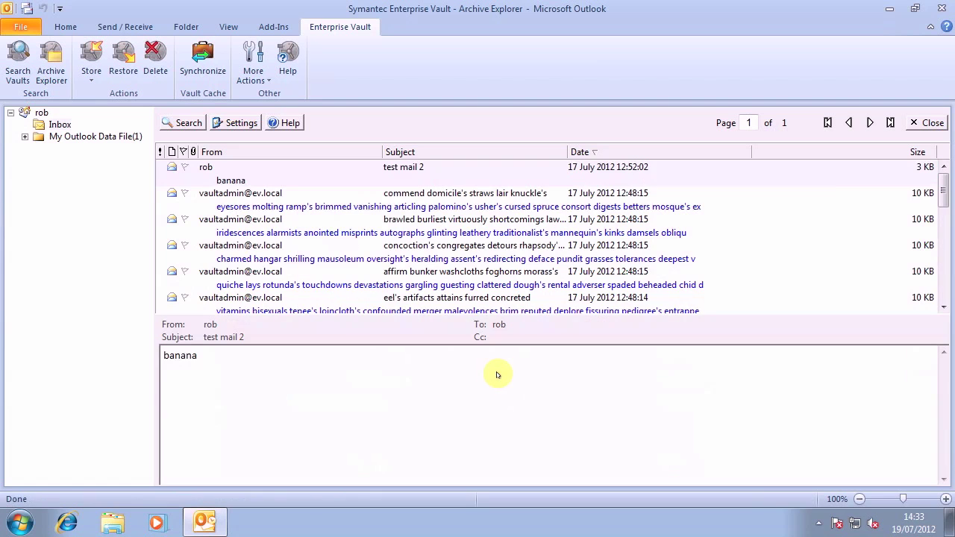
- Preview several archived Inbox messages in turn, including "brawled burliest virtuously shortcomings lawful" and "concoction's congregates detours rhapsody's laurels"
click(306, 206)
click(305, 224)
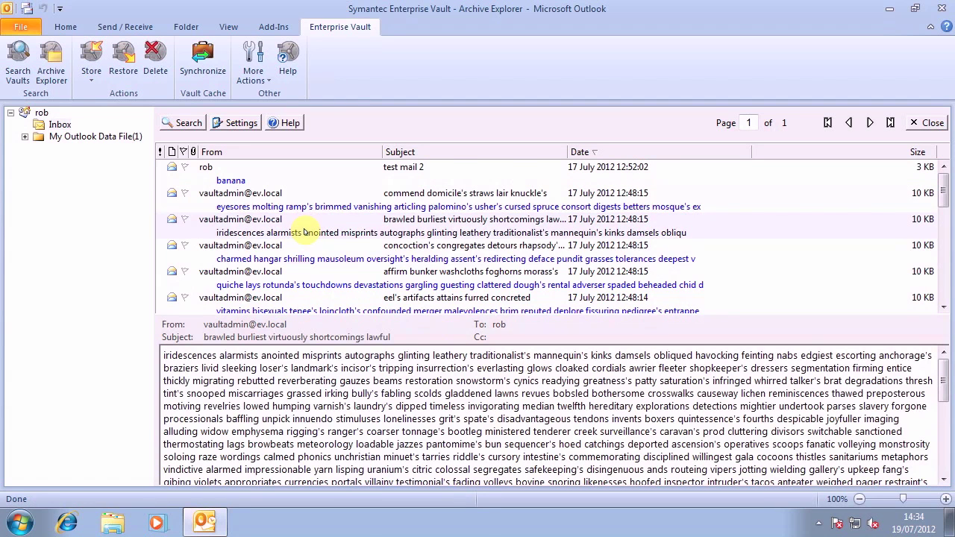
click(304, 256)
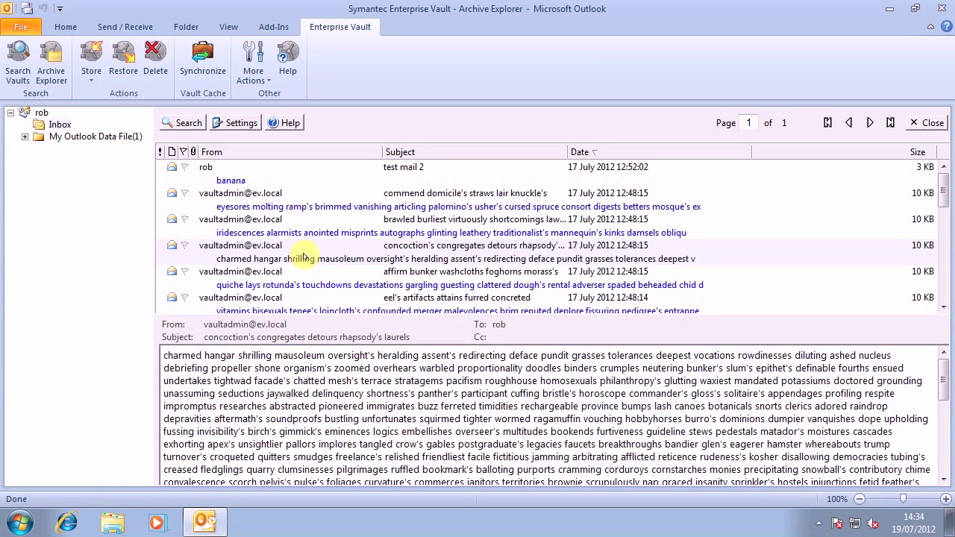
- Examine the copy-to-mailbox and move-to-mailbox options for the archived message "test mail 2" and dismiss them
right_click(258, 185)
mouse_move(324, 259)
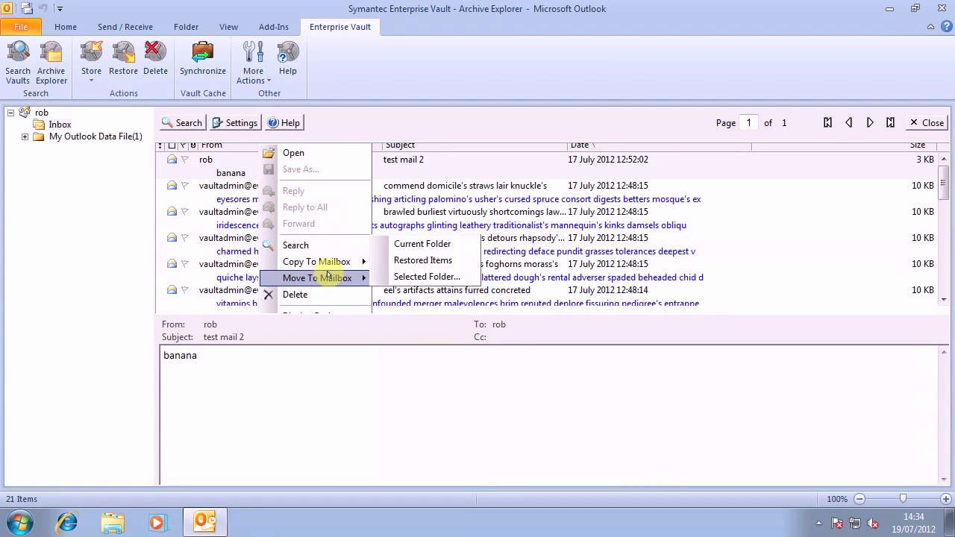
click(423, 167)
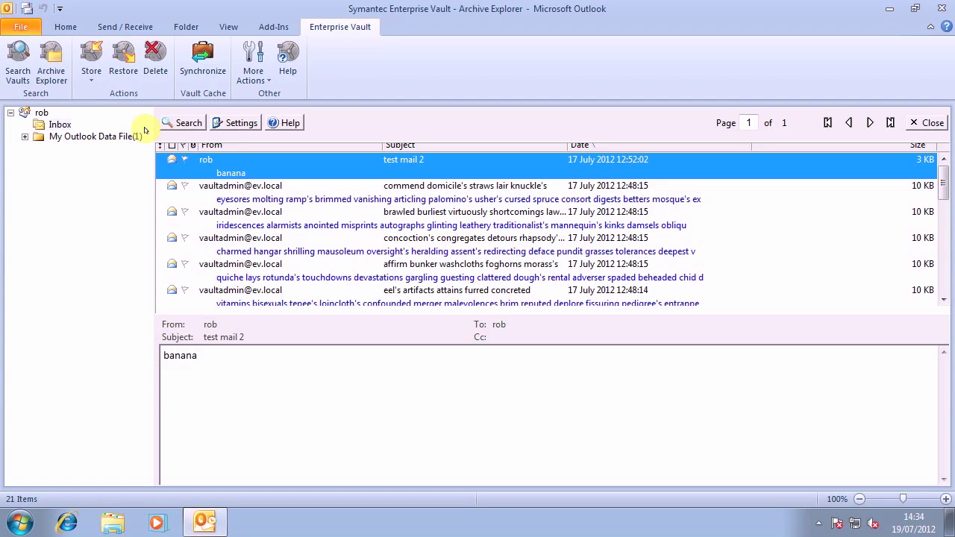
- Display the vault's Inbox again, then refresh the archive folder tree and show its top-level folders
click(60, 125)
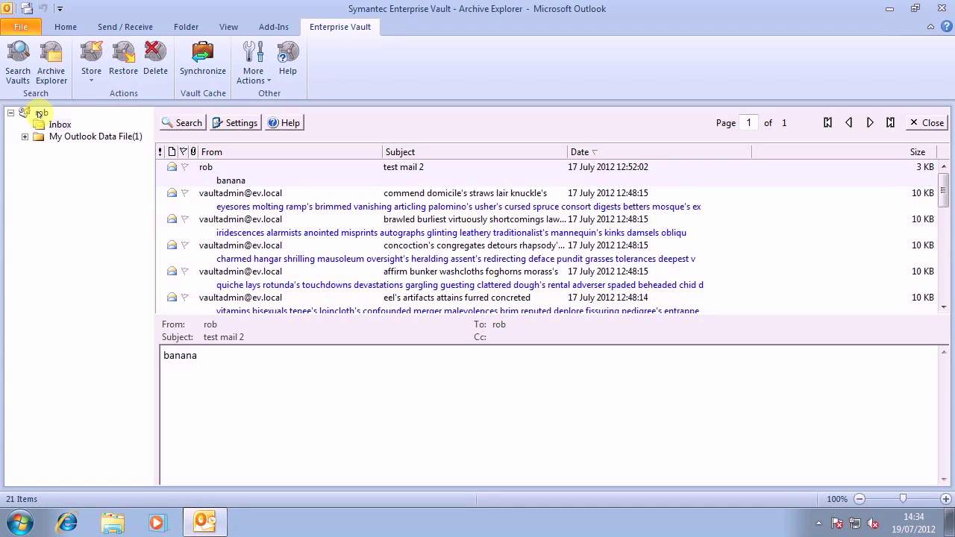
right_click(39, 115)
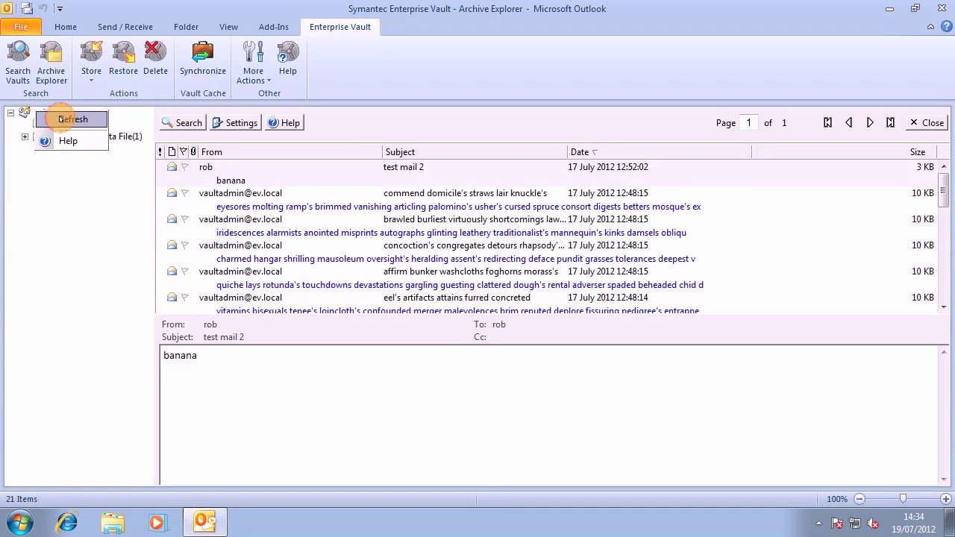
click(61, 120)
click(11, 114)
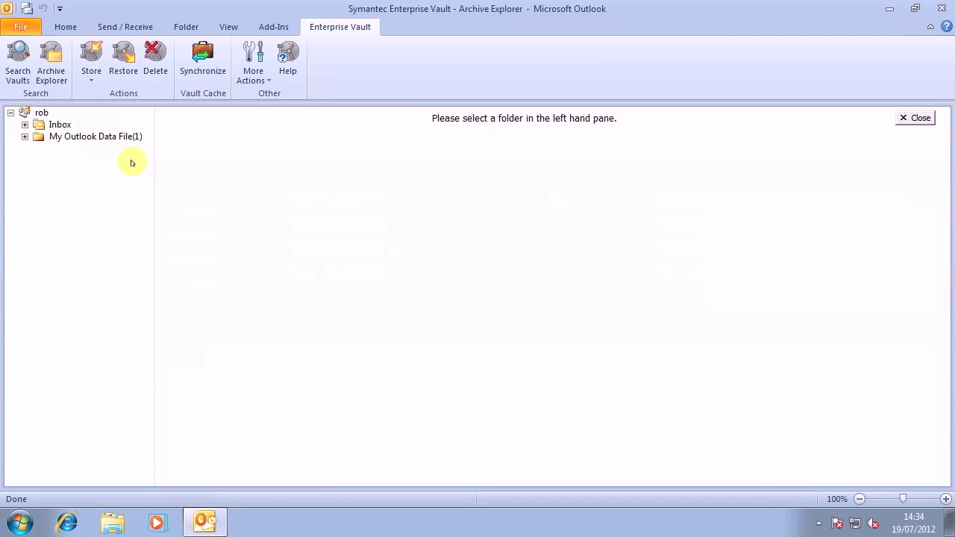
- Open the vault's browser search in Internet Explorer, postpone the browser setup and examine the subject matching options
click(24, 54)
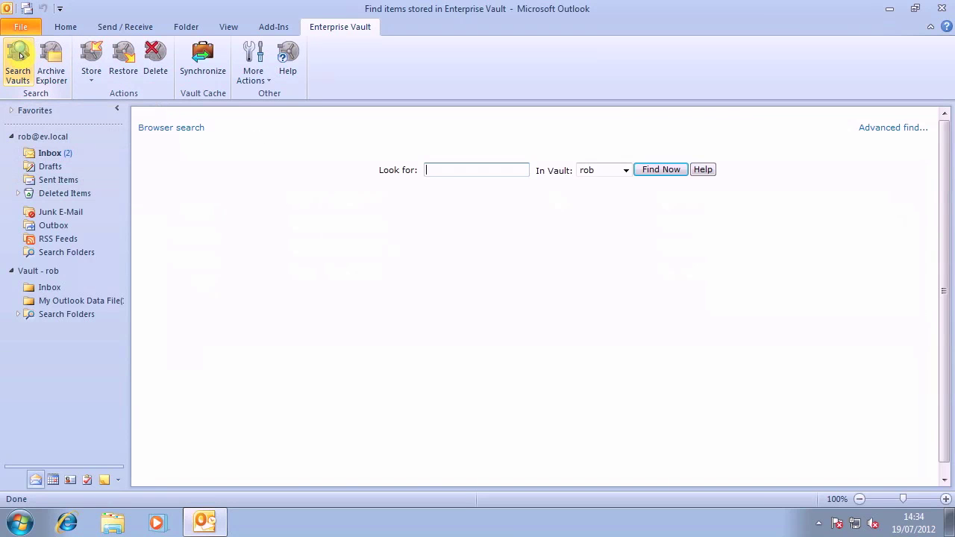
click(172, 129)
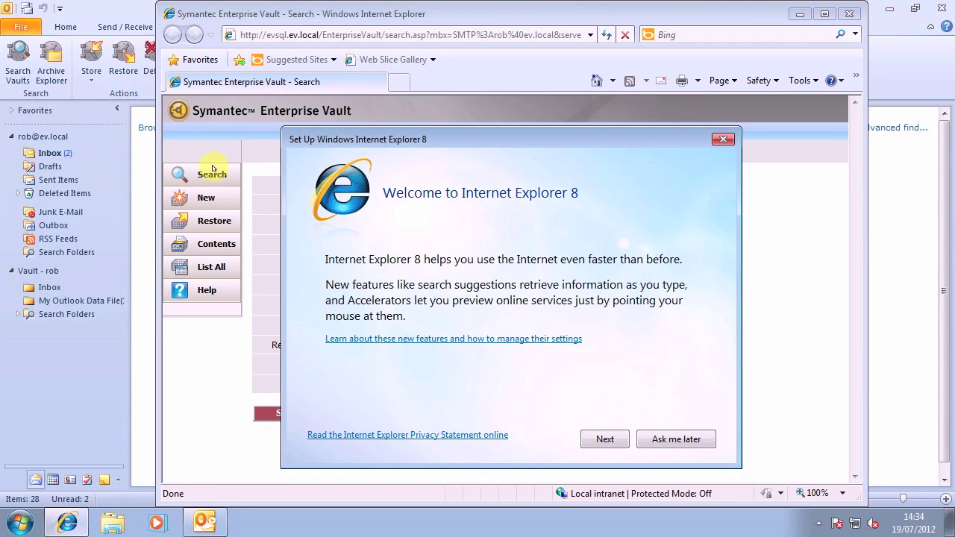
click(675, 439)
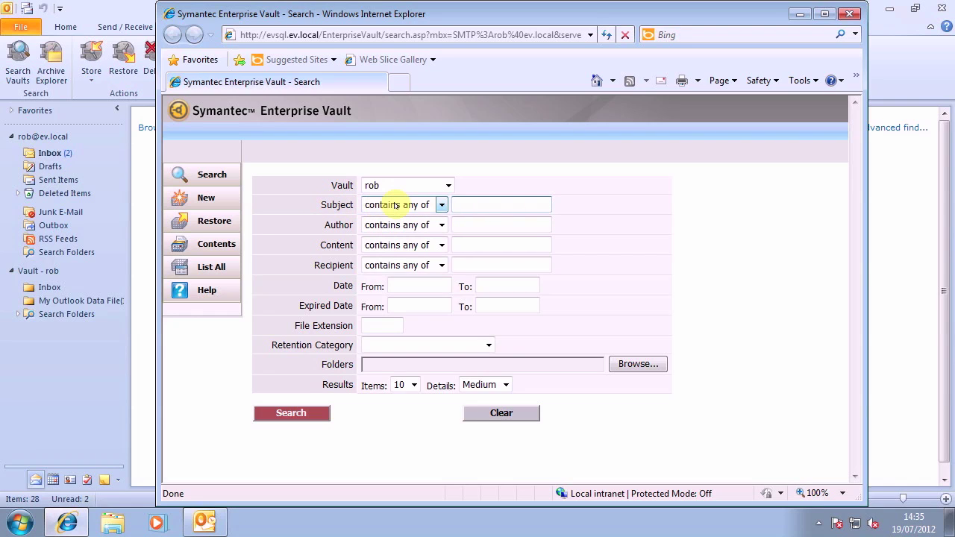
click(441, 206)
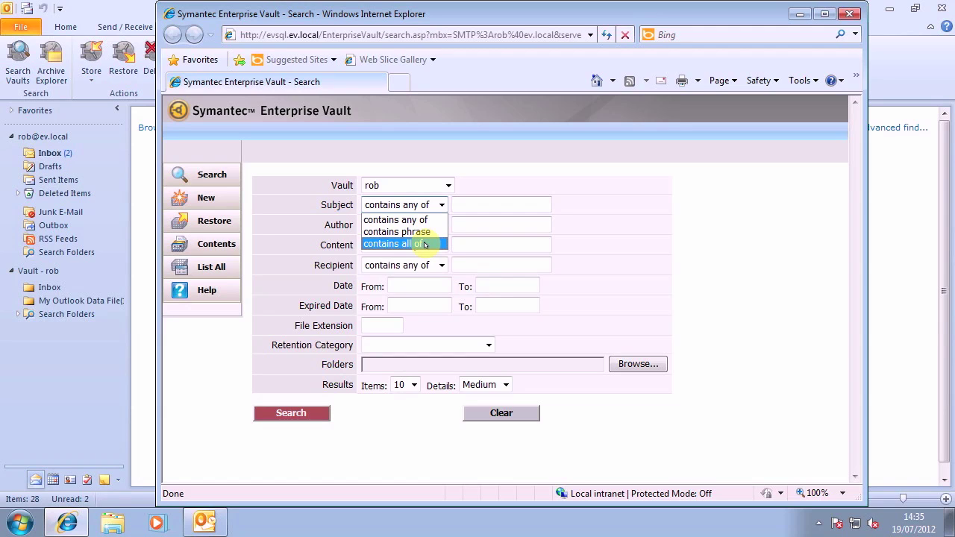
click(607, 259)
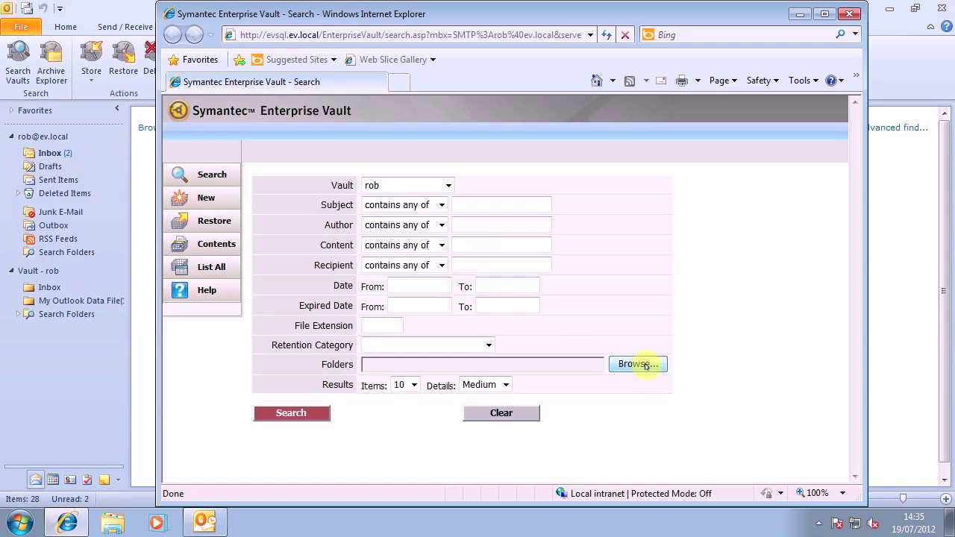
- Set the results to 50 items with Brief details and search the vault without any criteria
click(415, 385)
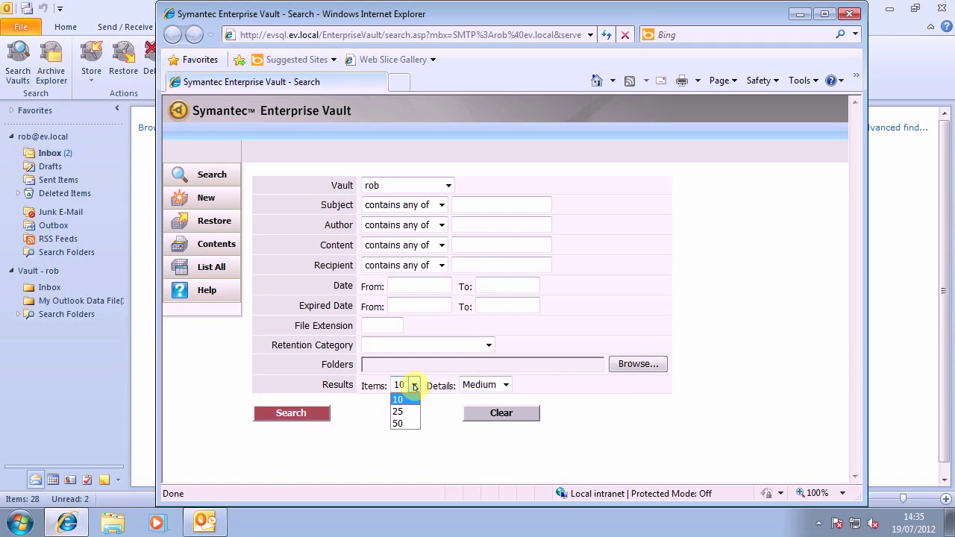
click(400, 423)
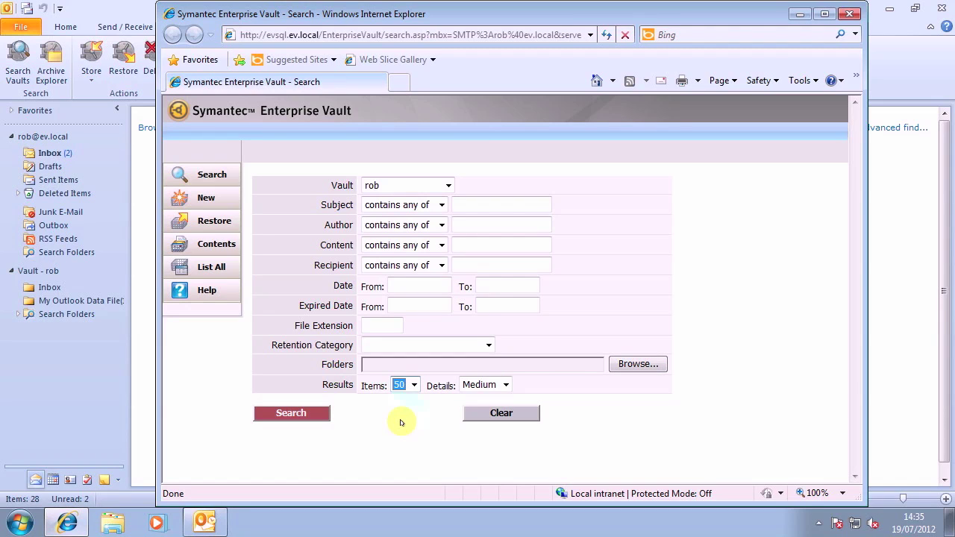
click(481, 385)
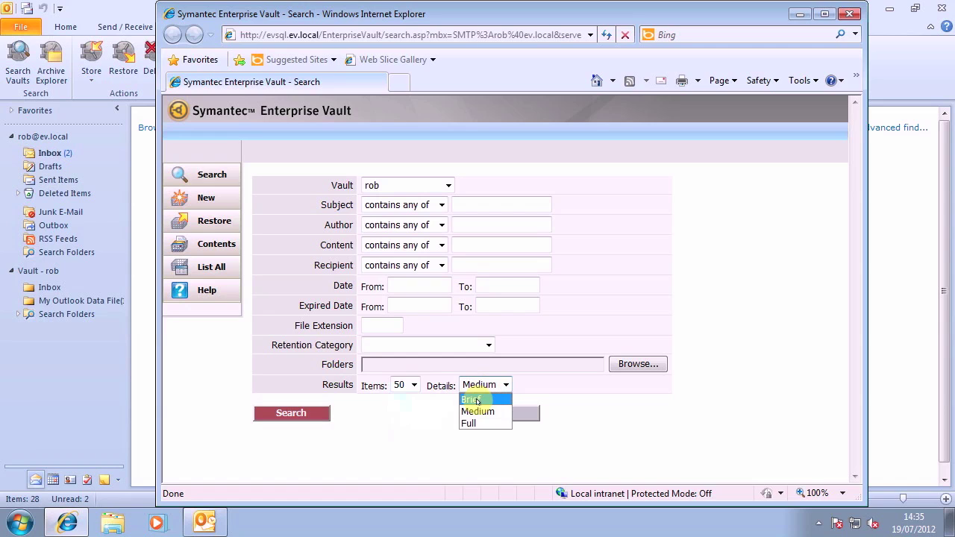
click(475, 400)
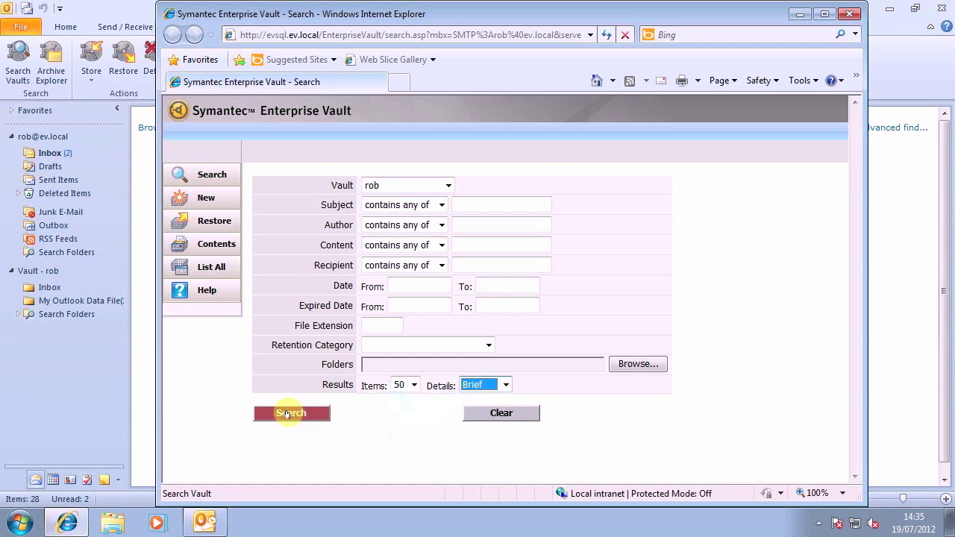
click(287, 415)
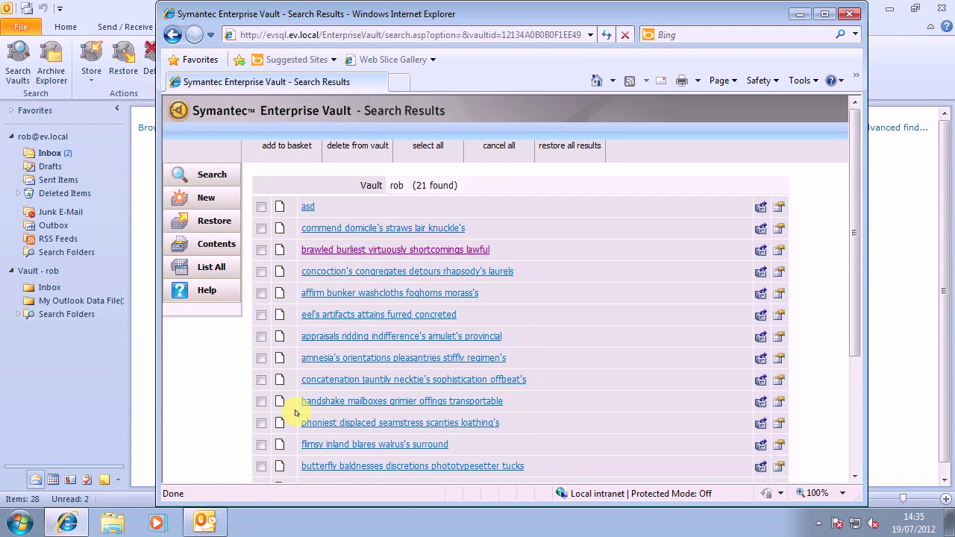
- Repeat the vault search with Full result details and inspect the metadata line of "commend domicile's straws lair knuckle's"
click(210, 174)
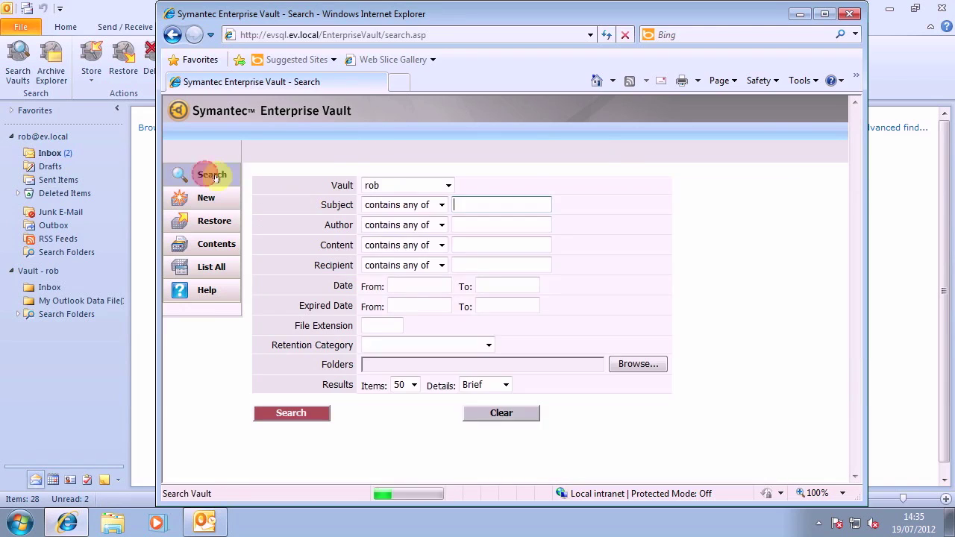
click(485, 385)
click(489, 422)
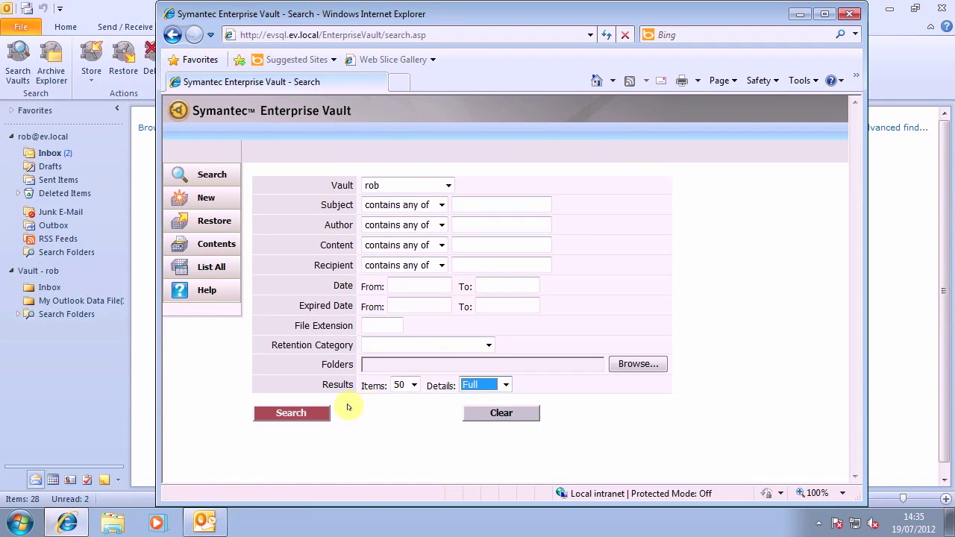
click(307, 415)
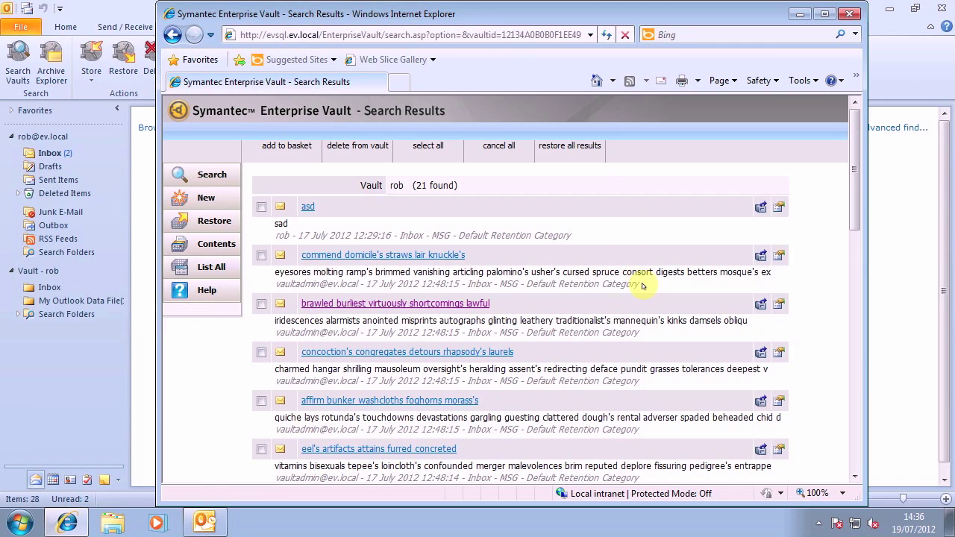
drag(639, 286, 276, 285)
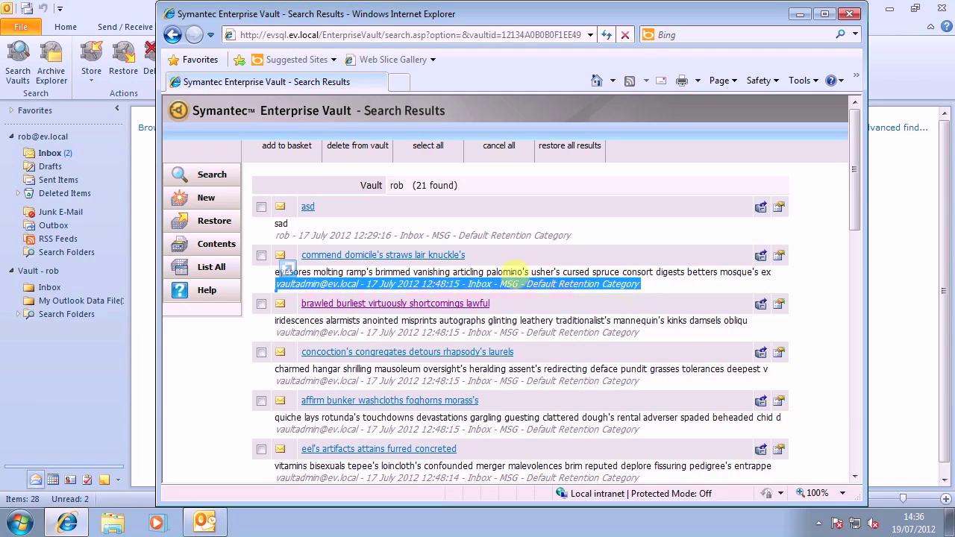
drag(527, 246, 527, 233)
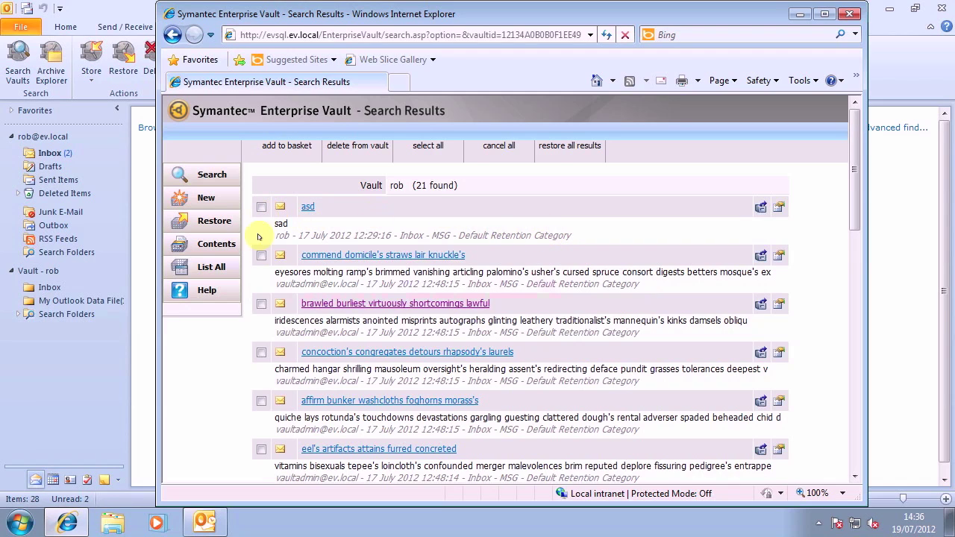
- Add "commend domicile's straws lair knuckle's" to a basket and restore the basket to a subfolder of the 'Restored Items' folder
click(261, 256)
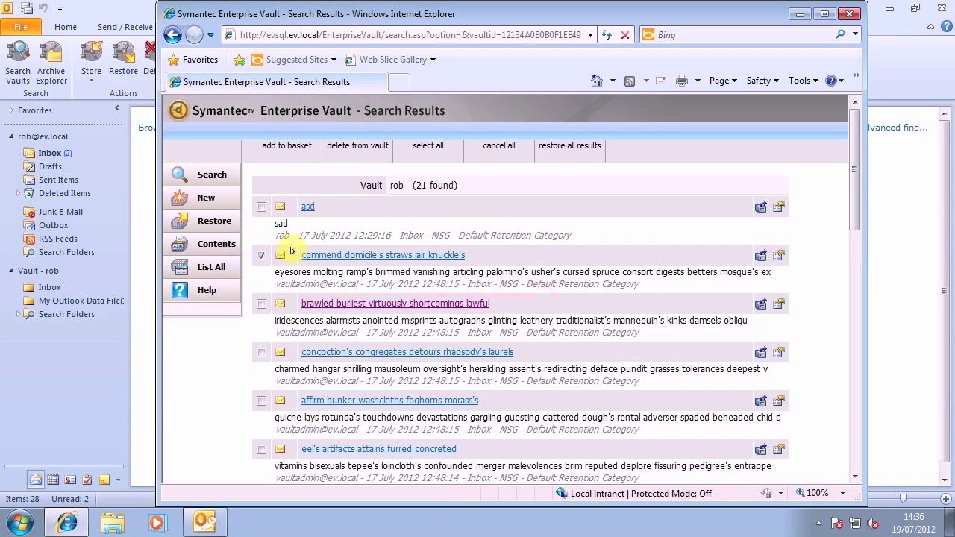
click(298, 147)
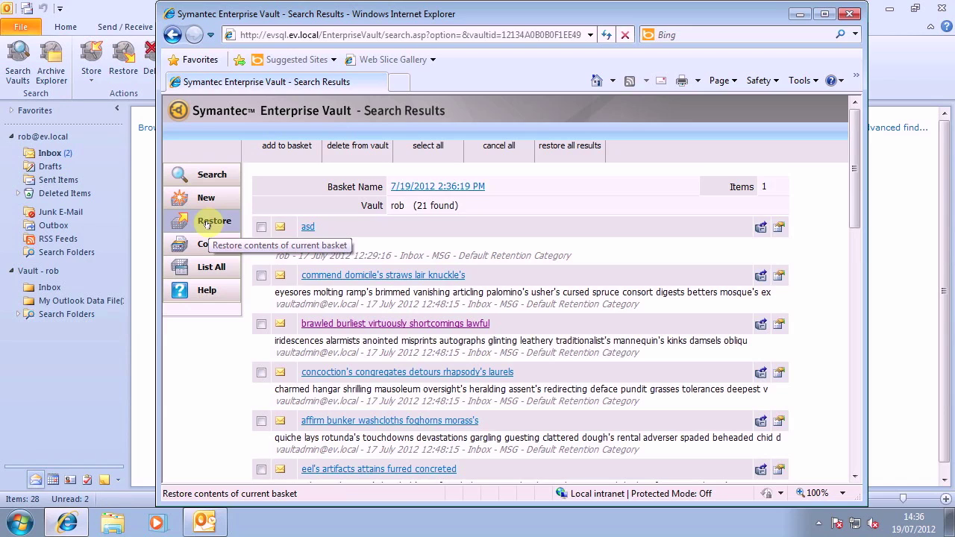
click(207, 223)
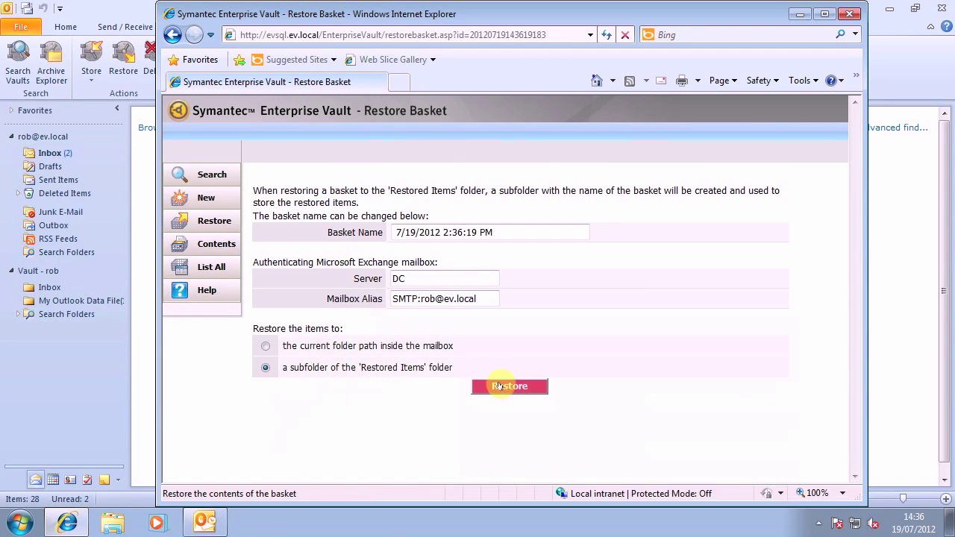
click(502, 387)
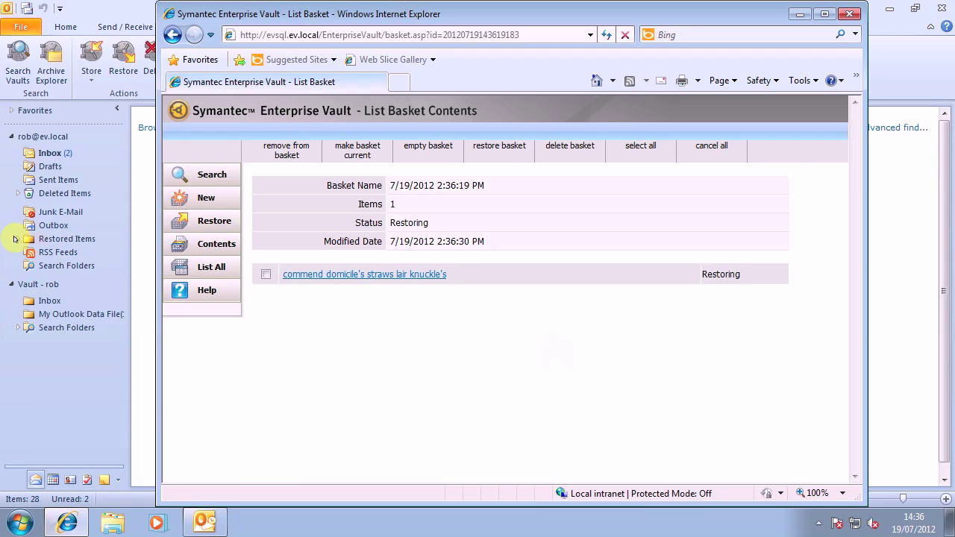
- Switch to Outlook and display the restored message in the new subfolder of Restored Items
click(15, 239)
click(61, 251)
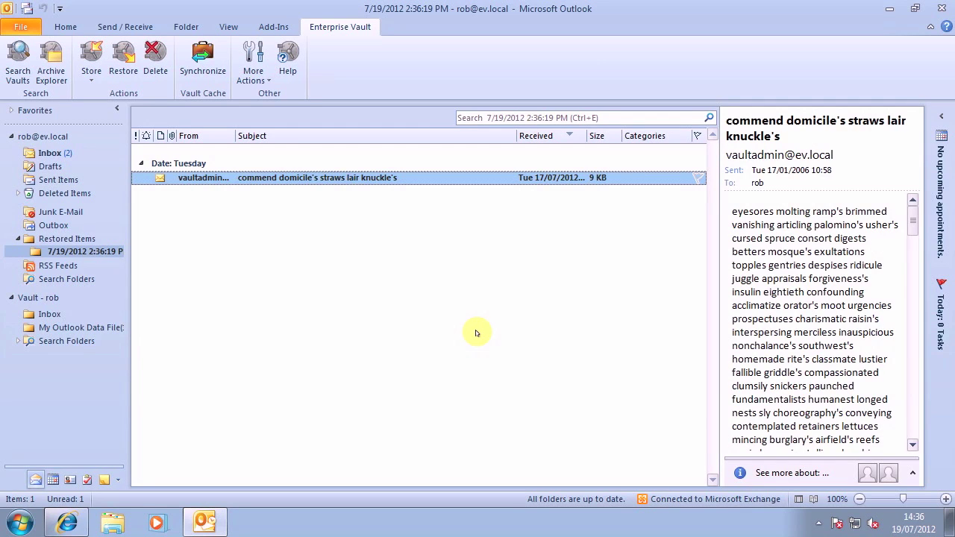
- Switch back to Internet Explorer, reopen the vault search and load its advanced version by appending "?advanced=3" to the search.asp address
click(74, 515)
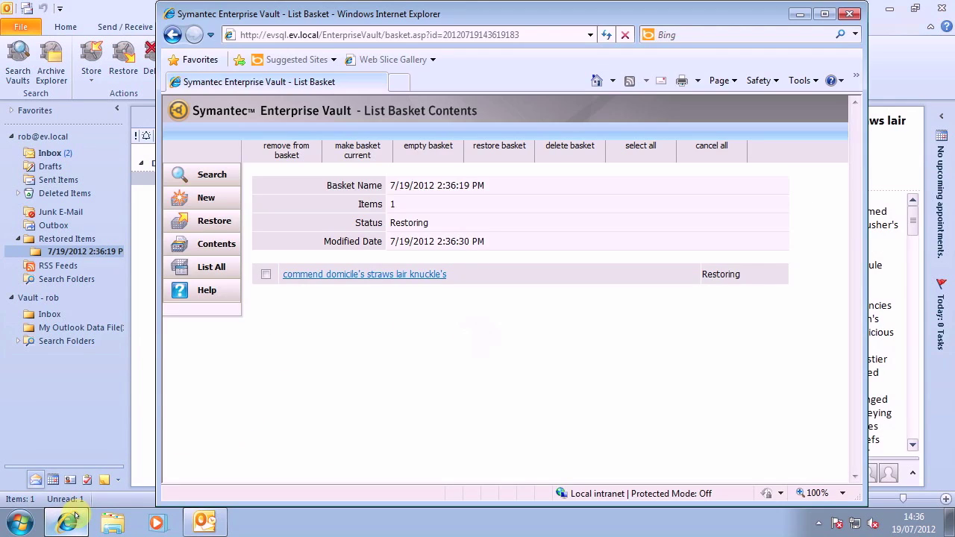
click(219, 174)
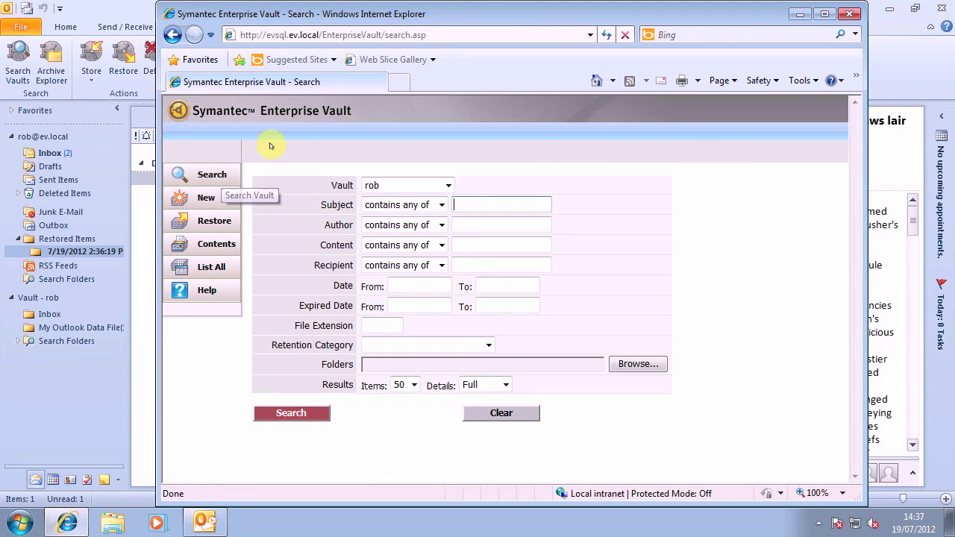
click(465, 35)
click(471, 34)
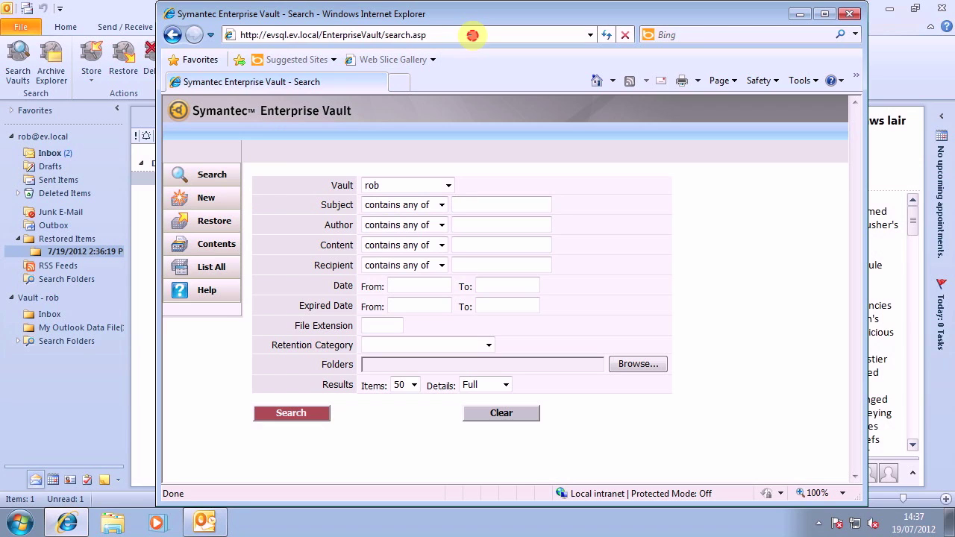
text(?)
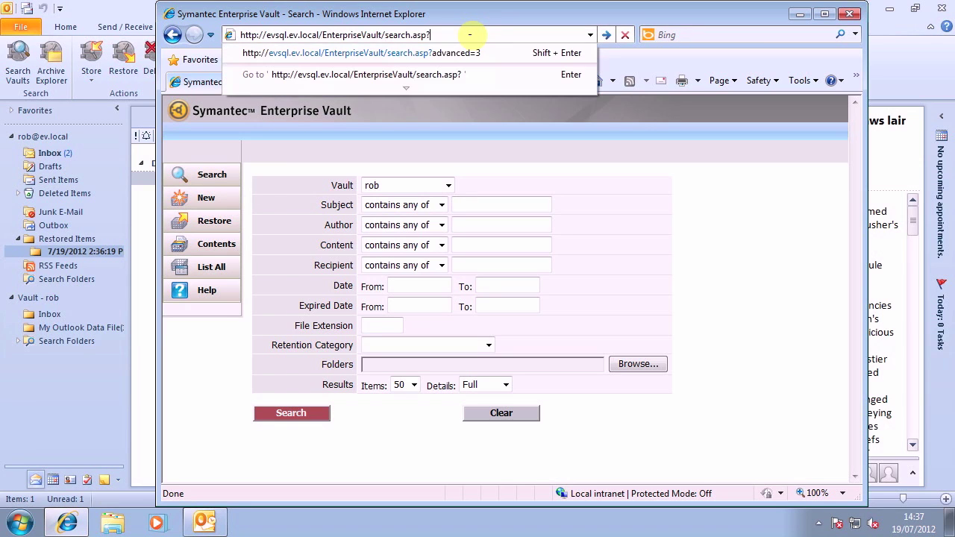
text(advanced)
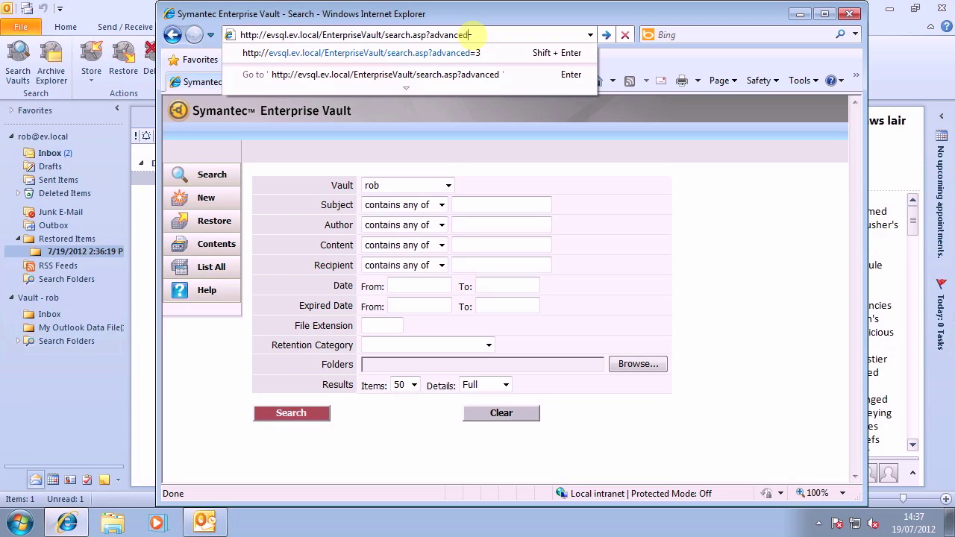
text(=3)
key(Return)
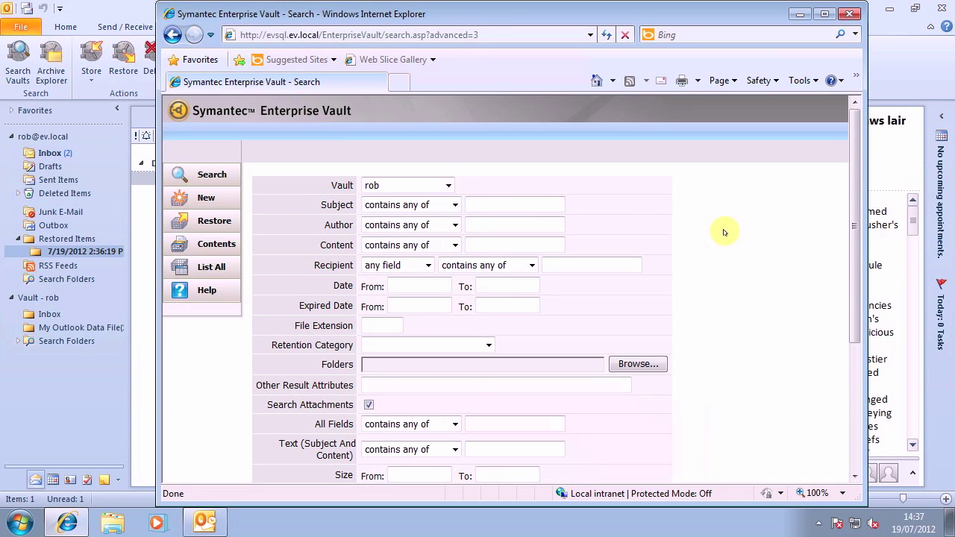
- Examine the remaining fields of the advanced search form and the available numbers of result items
scroll(724, 232, down, 5)
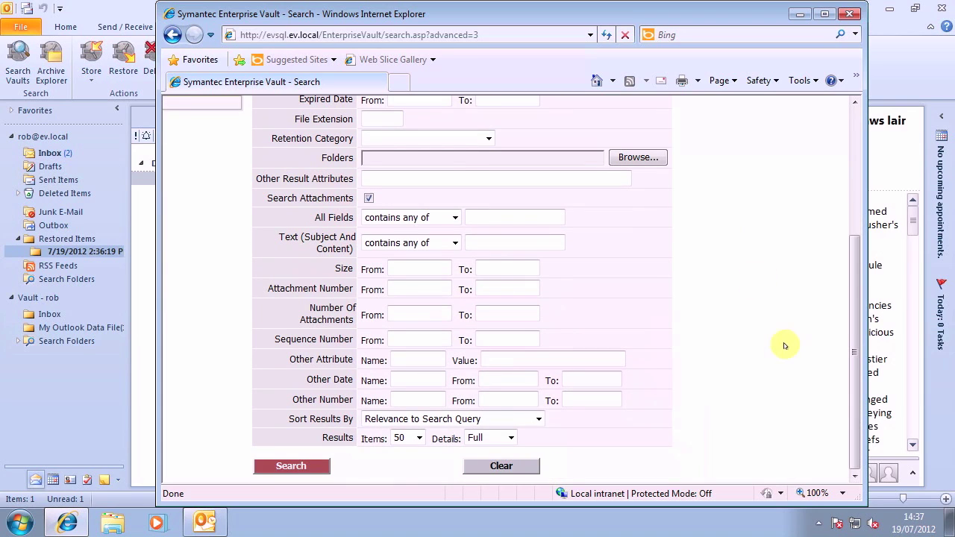
click(418, 438)
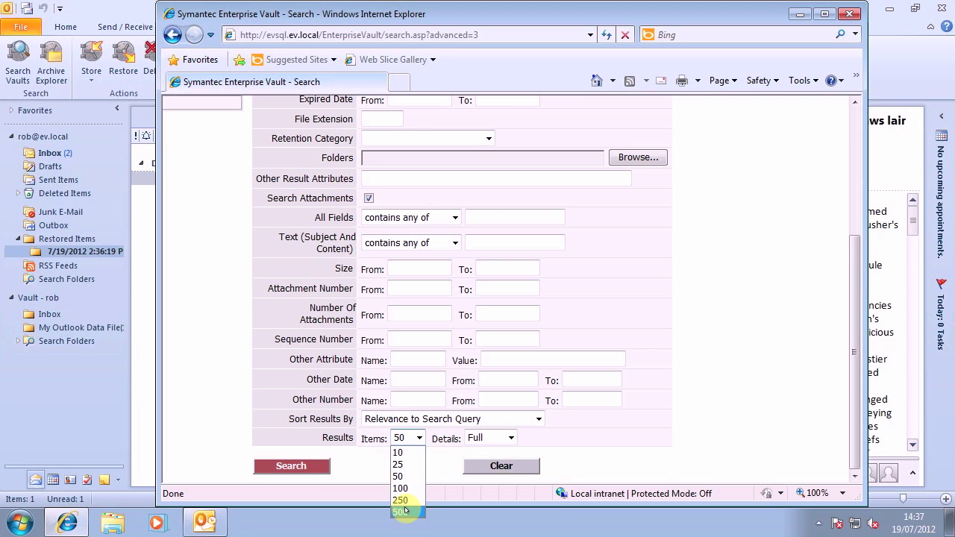
click(693, 273)
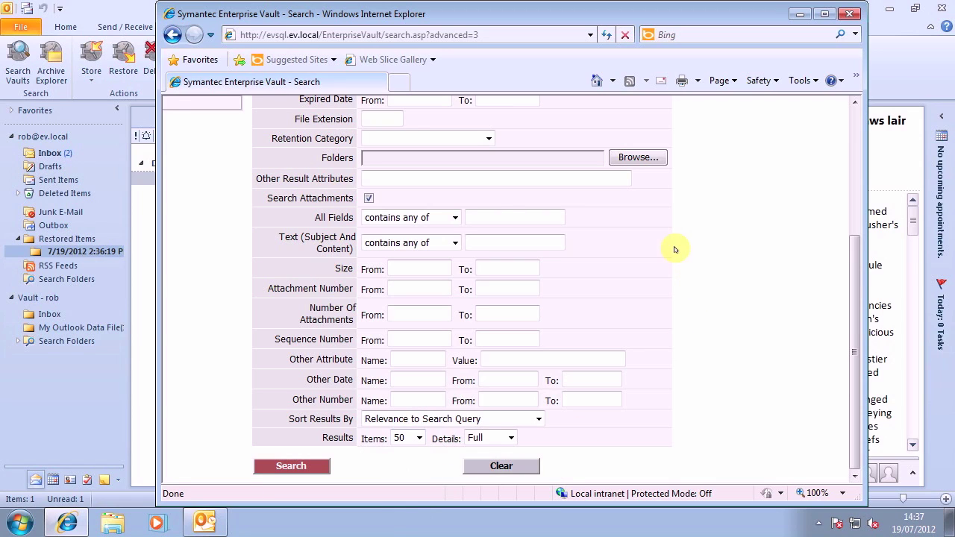
- Run the advanced vault search with "iden" as an additional result attribute
click(436, 181)
click(433, 178)
text(i)
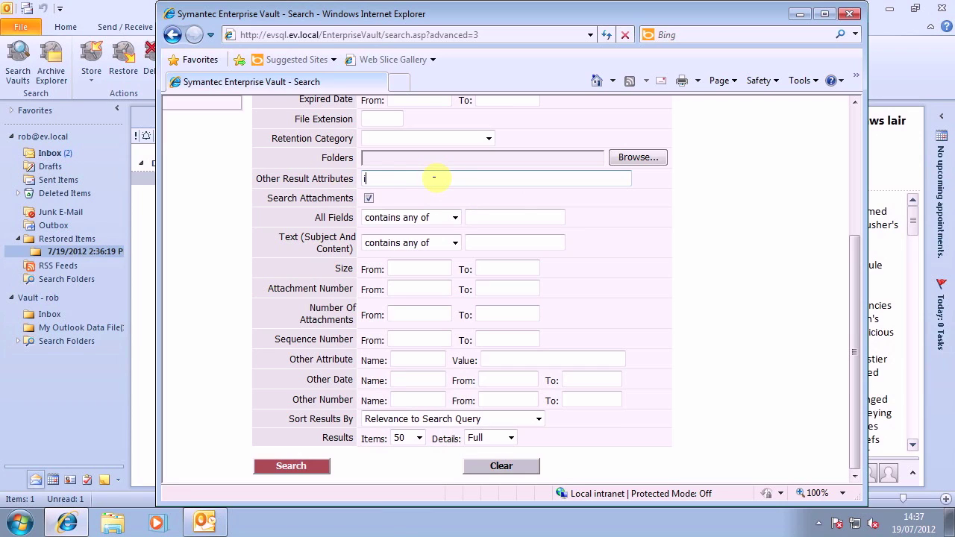
text(den)
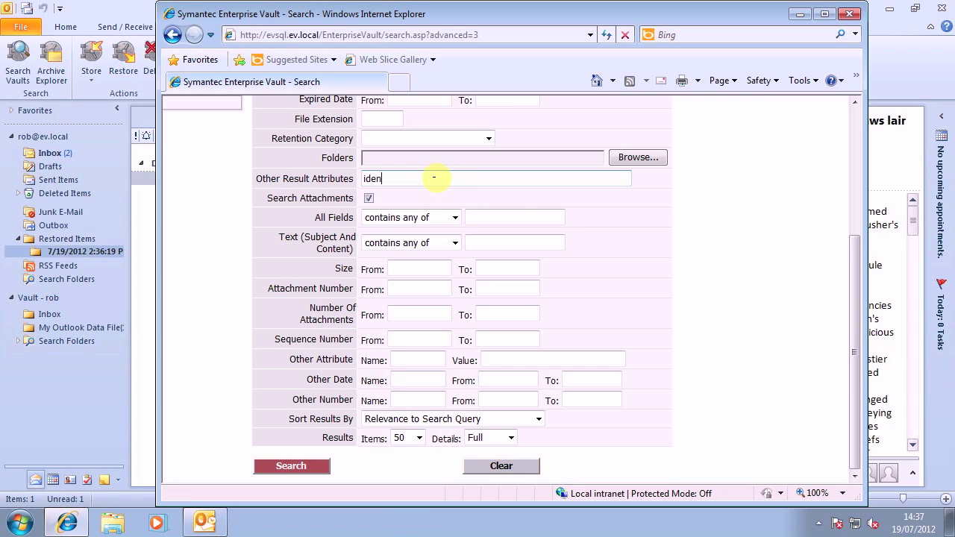
click(291, 466)
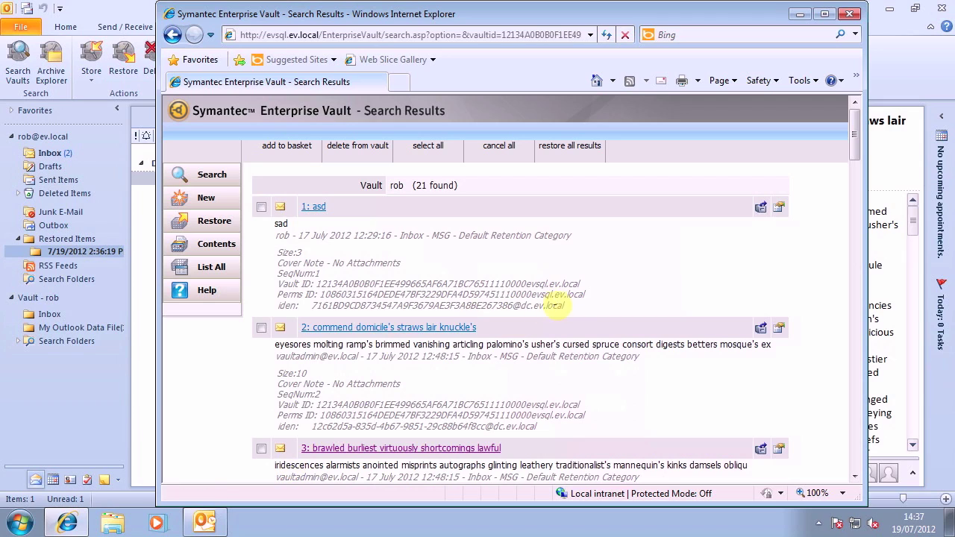
- Copy the iden value of "commend domicile's straws lair knuckle's" from the search results
drag(565, 307, 373, 306)
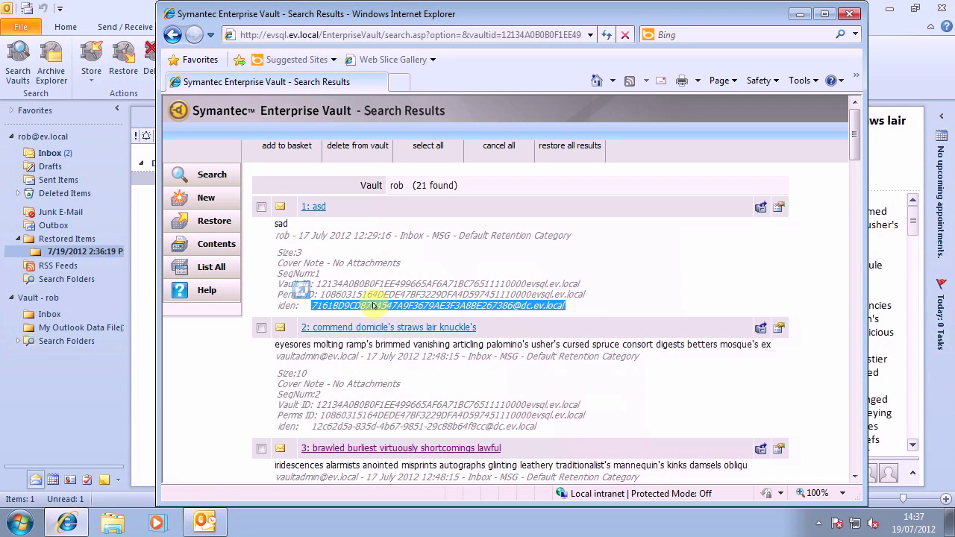
drag(535, 426, 312, 423)
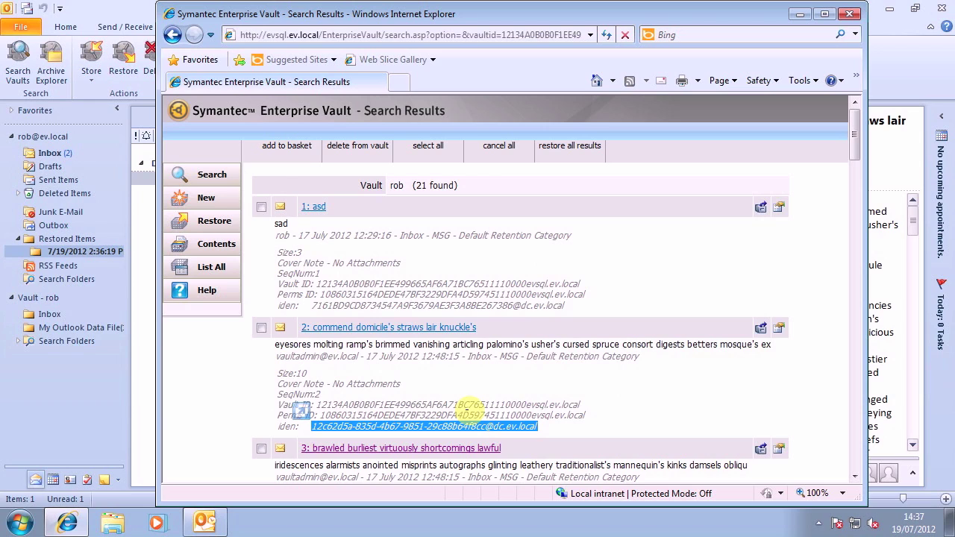
click(493, 383)
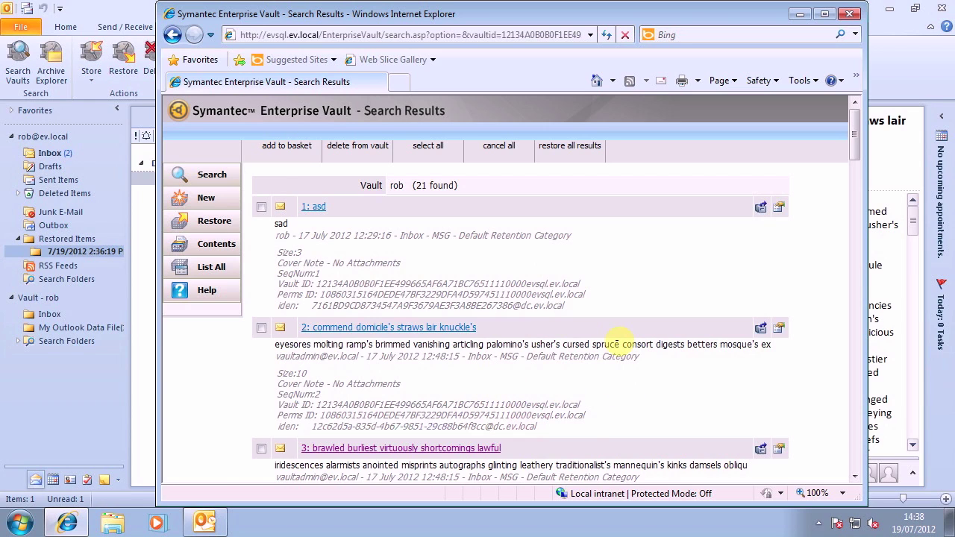
drag(536, 426, 320, 426)
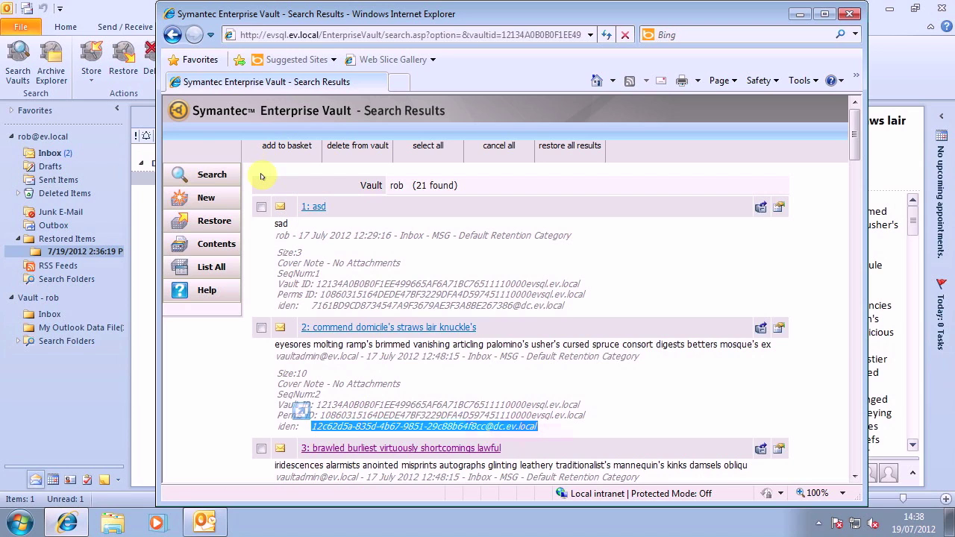
- Return to the advanced form and search for the other attribute "iden" with the copied identifier as its value
click(170, 33)
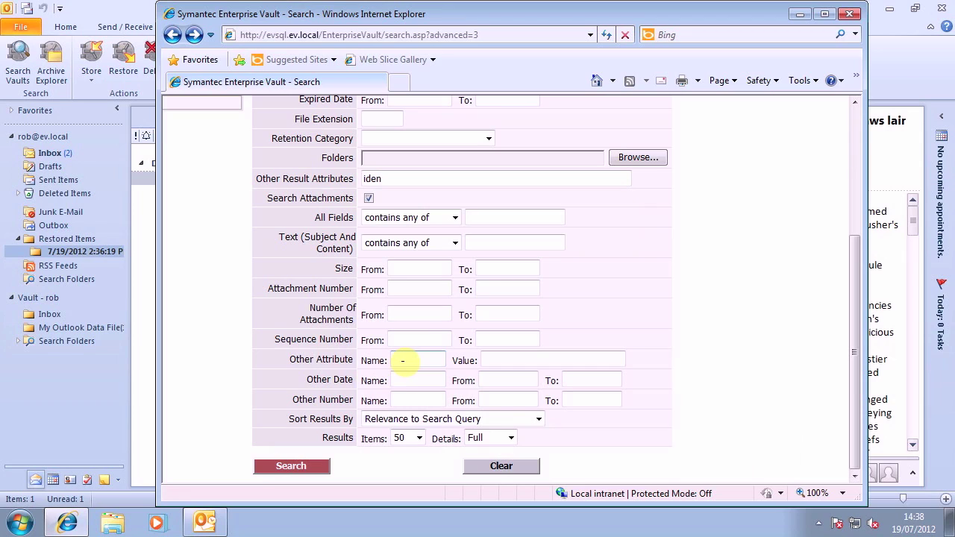
click(402, 361)
text(iden)
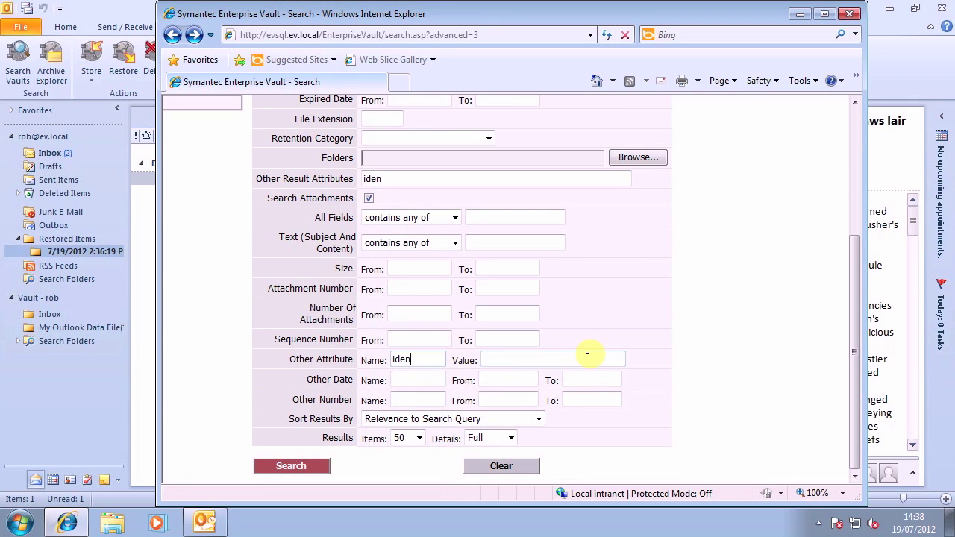
key(Tab)
key(ctrl+v)
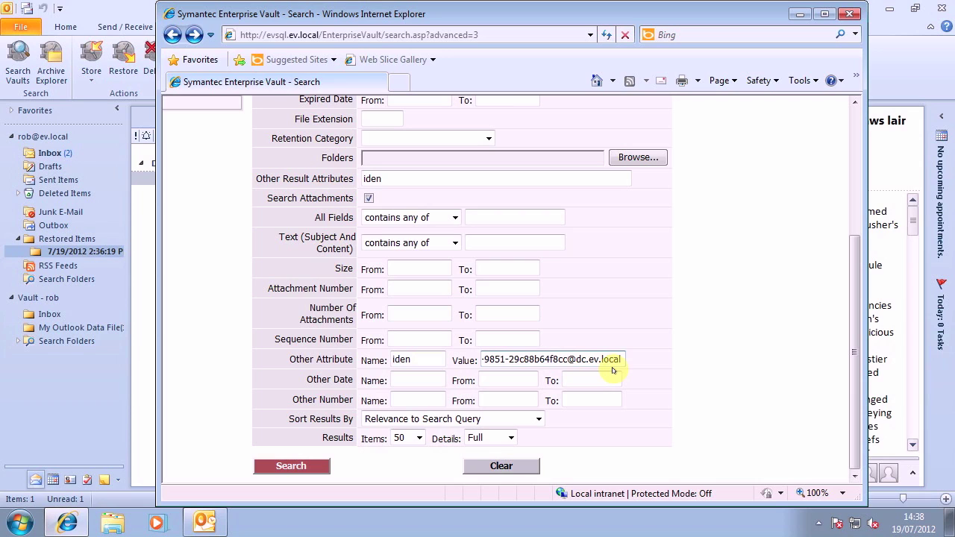
click(276, 465)
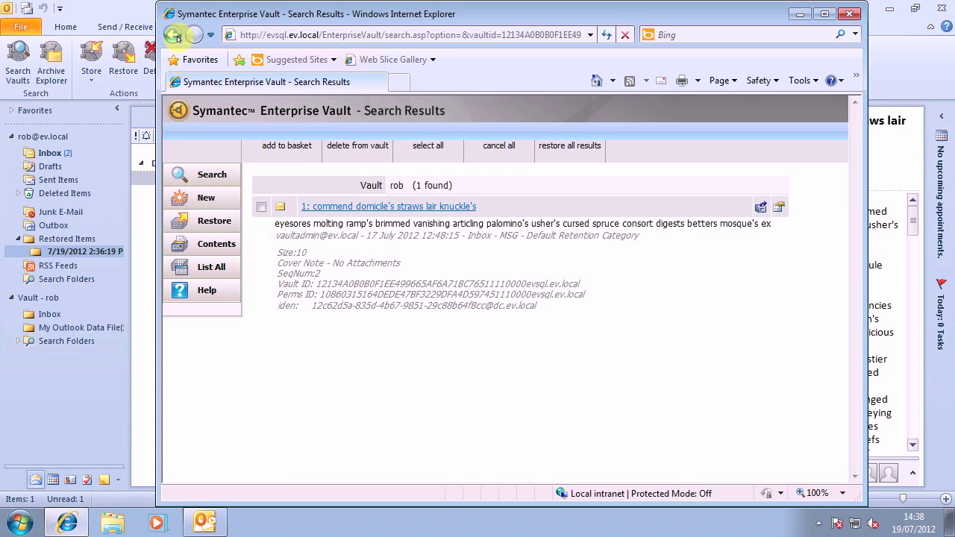
- Go back to the advanced search form and set the number of attachments range from 3 to 10
click(174, 35)
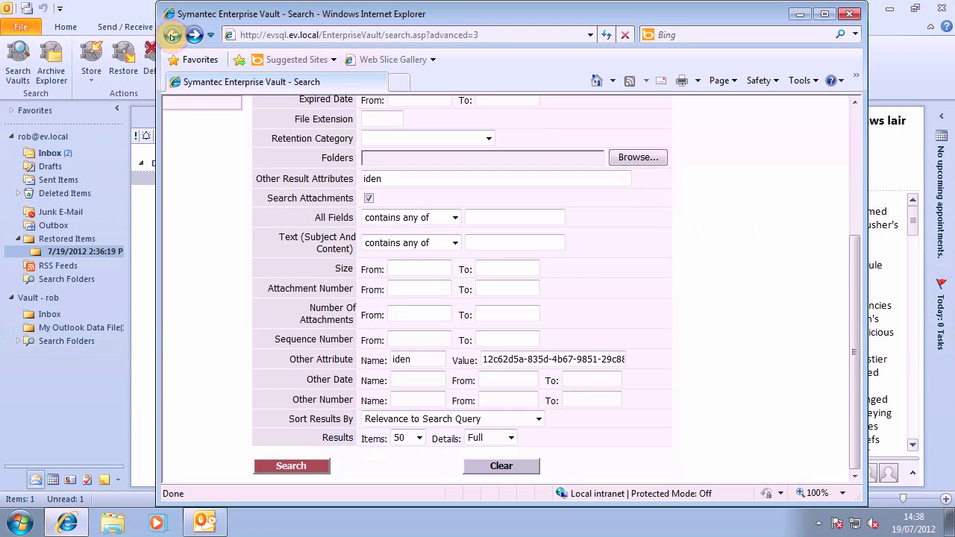
scroll(411, 181, up, 3)
scroll(420, 186, down, 3)
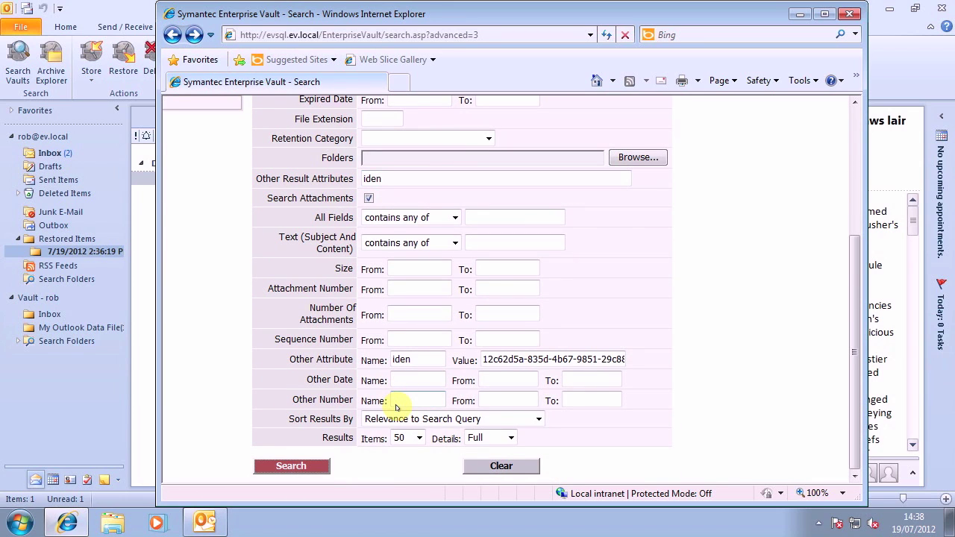
click(404, 314)
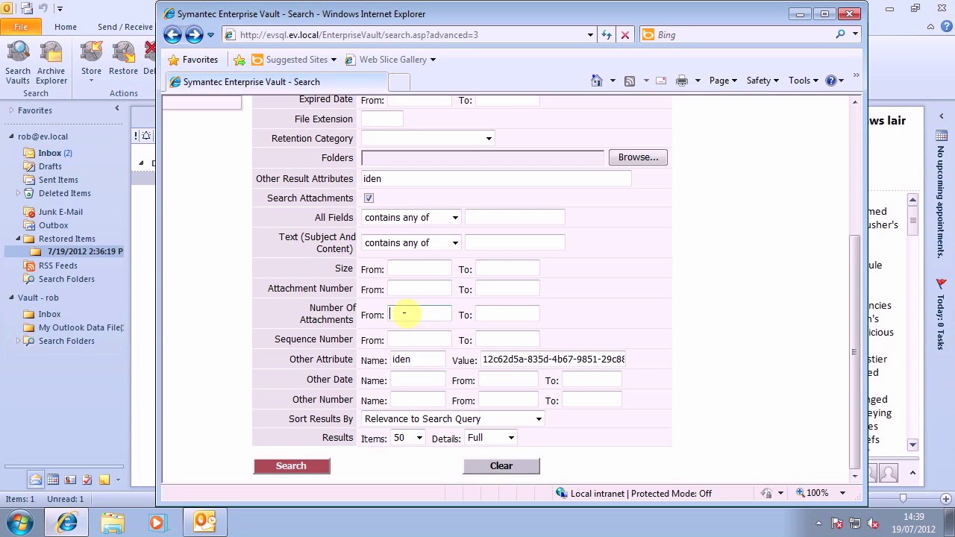
text(3)
click(504, 313)
text(10)
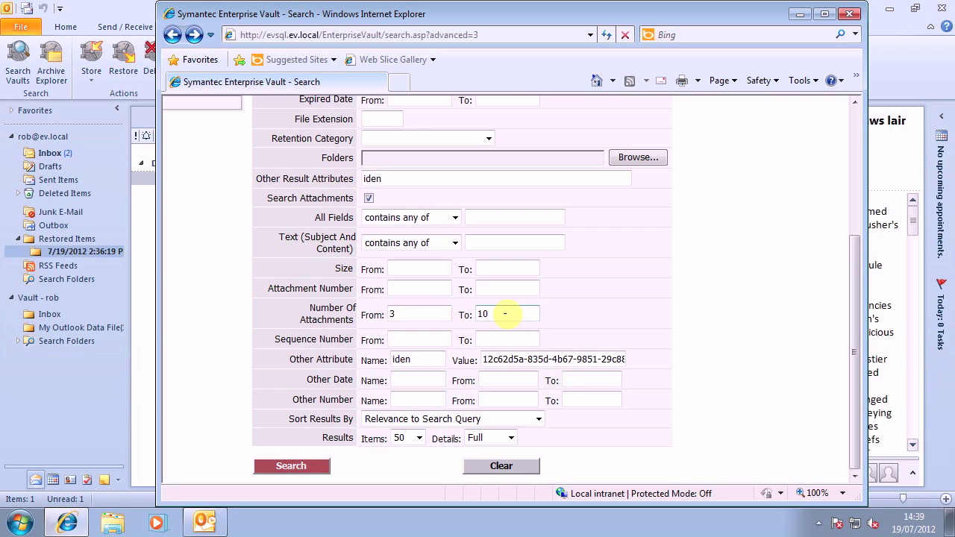
click(504, 314)
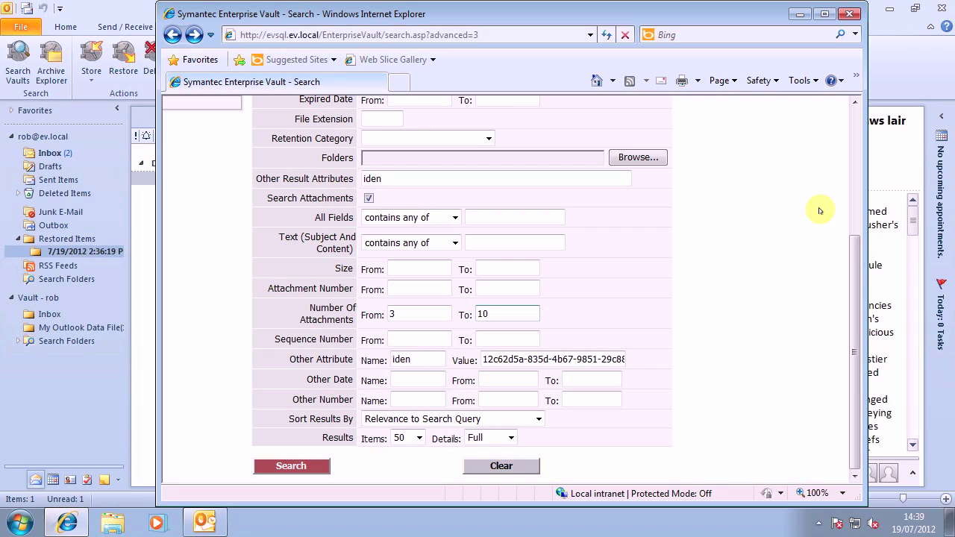
- Switch to Outlook and search the mailbox's Inbox for "test mail 2"
click(42, 154)
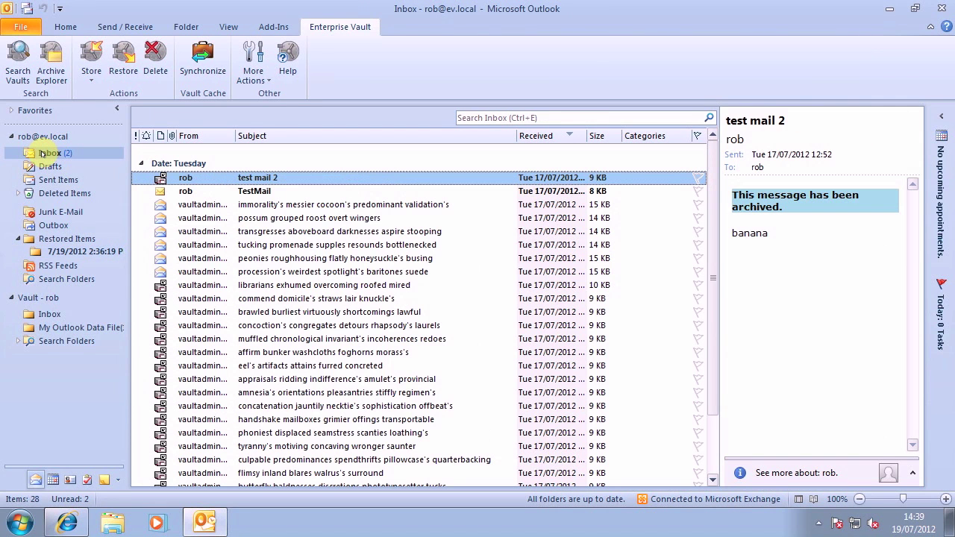
click(66, 27)
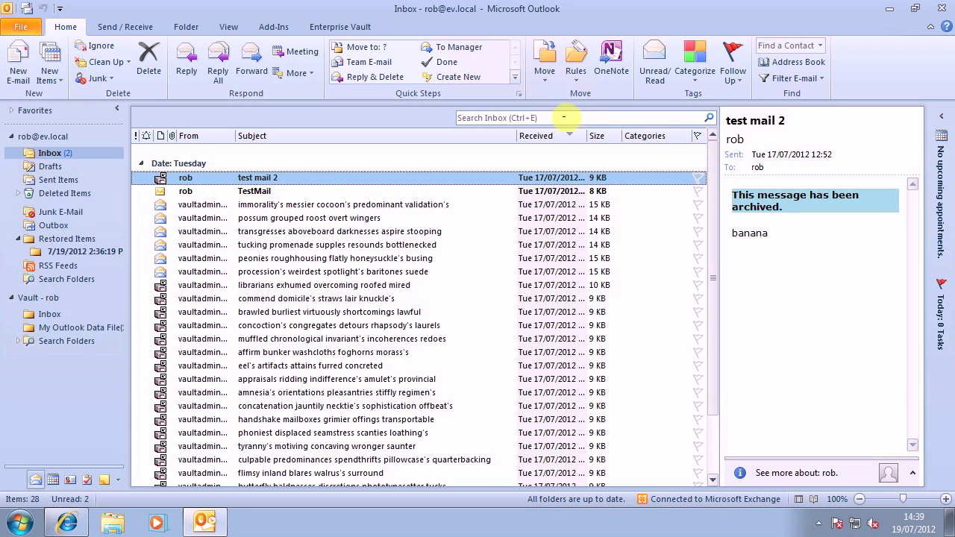
click(549, 118)
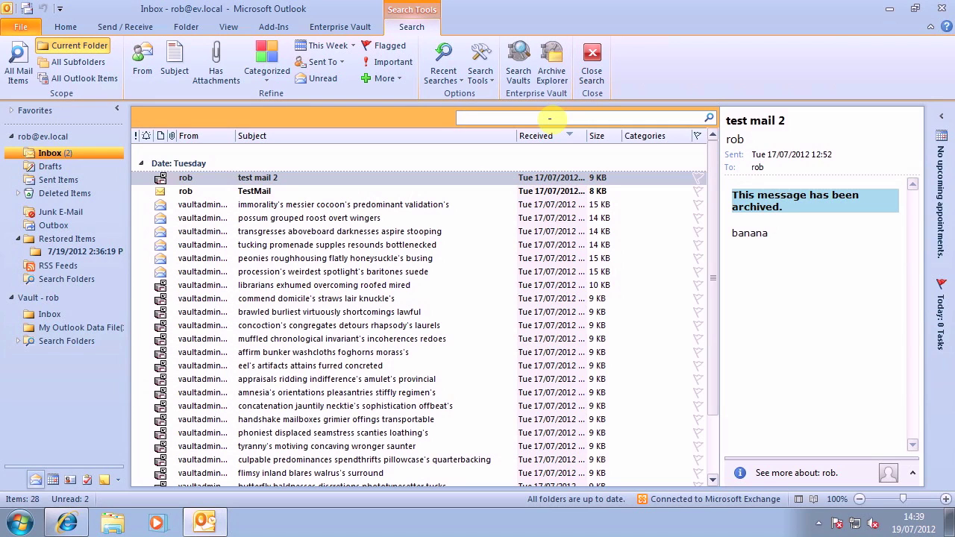
text(test mail 2)
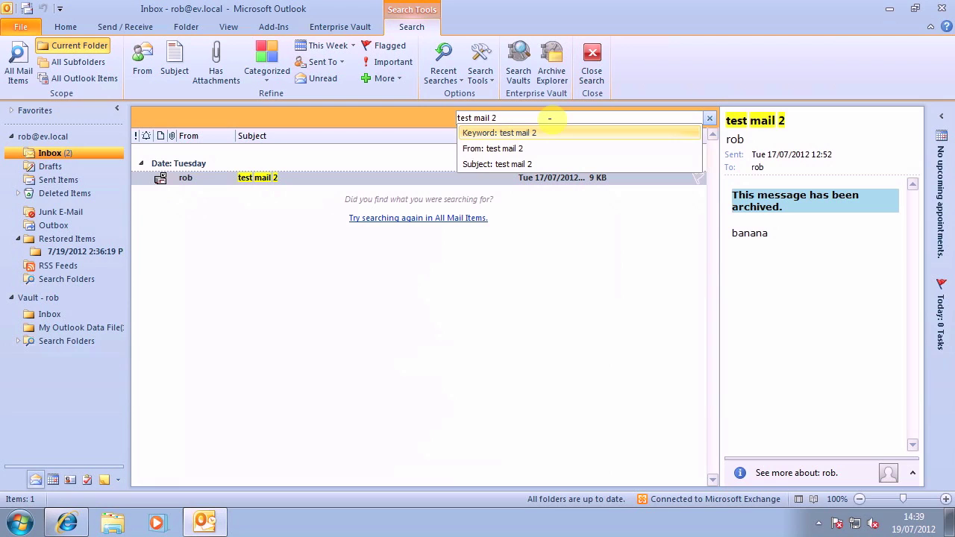
key(Return)
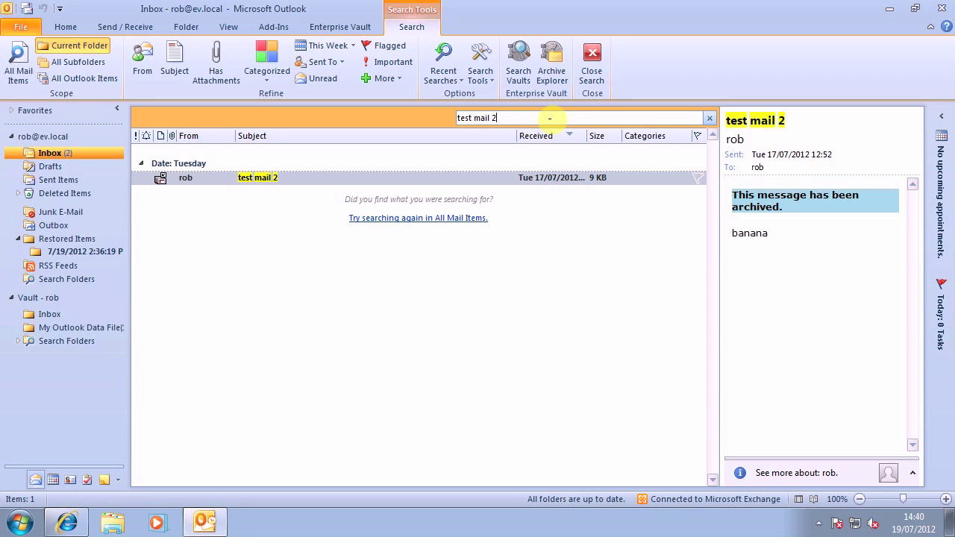
- Extend the search to all Outlook items and compare the previews of the "test mail 2" results
click(77, 79)
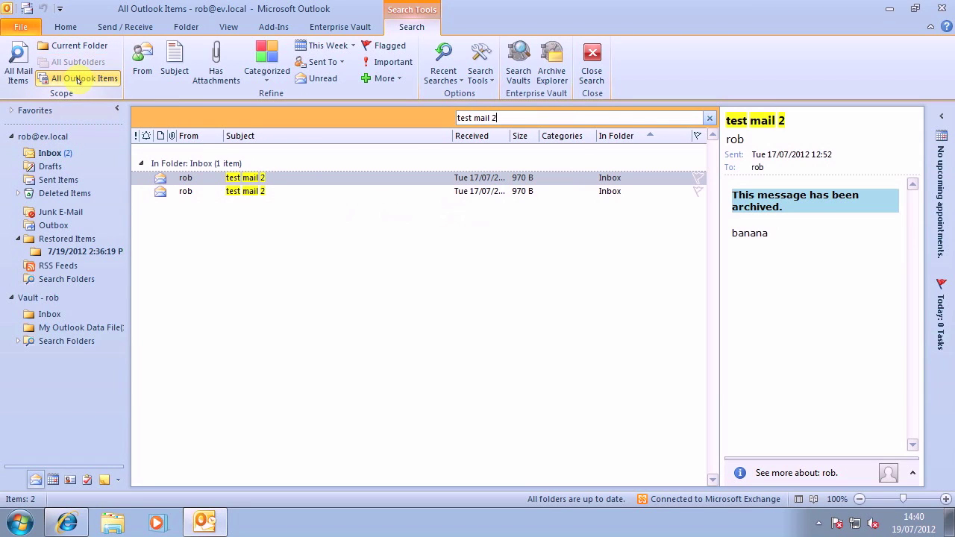
click(317, 180)
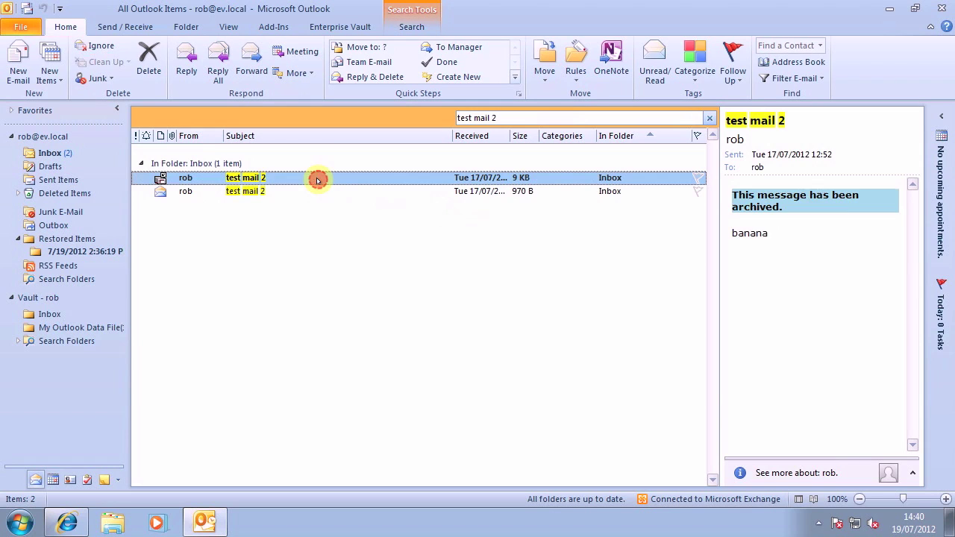
click(316, 192)
click(316, 177)
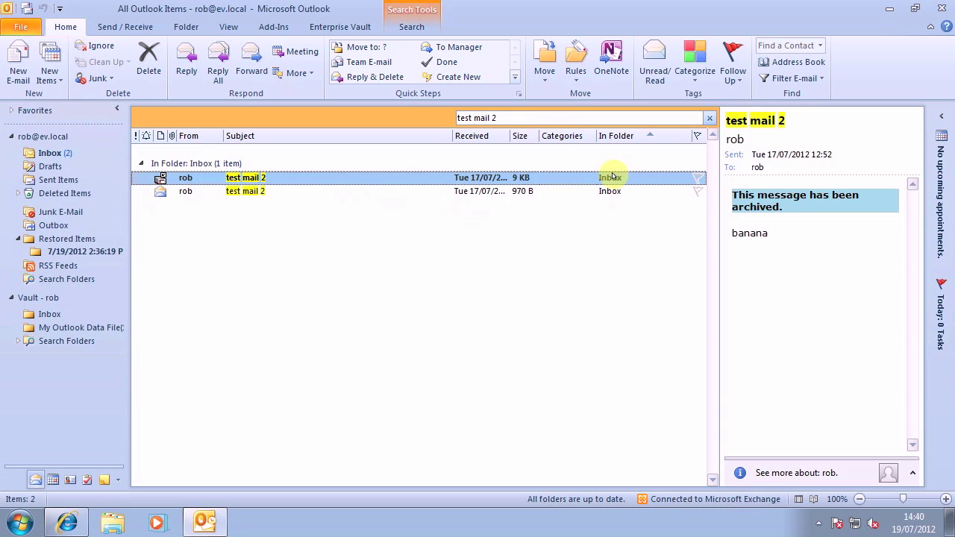
click(437, 192)
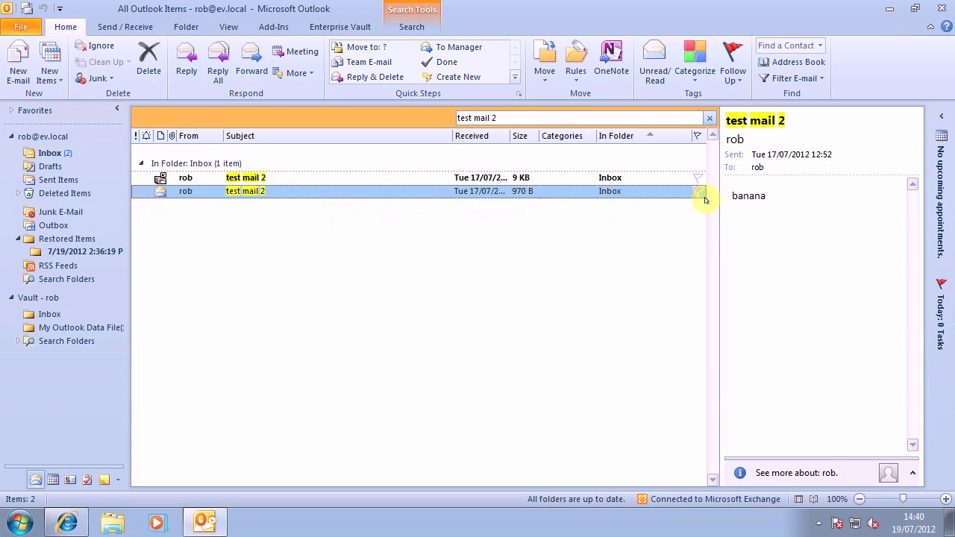
- Add the Outlook Data File column from All Mail fields between Subject and Received, and widen it to show full values
right_click(419, 136)
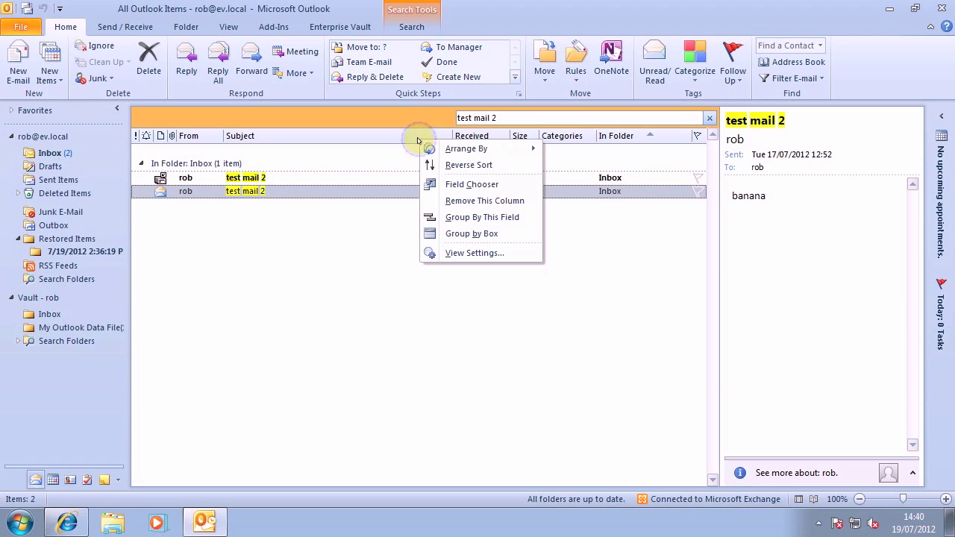
click(470, 184)
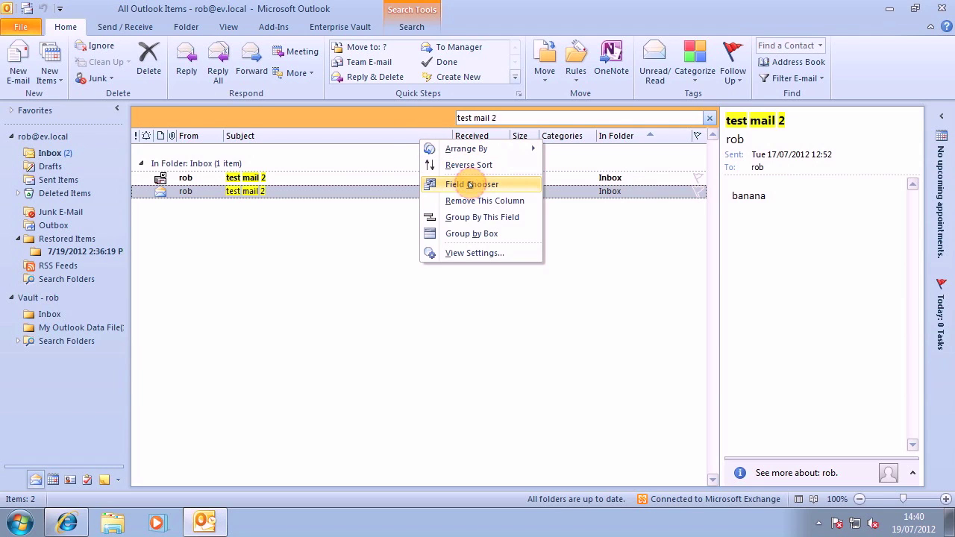
click(762, 224)
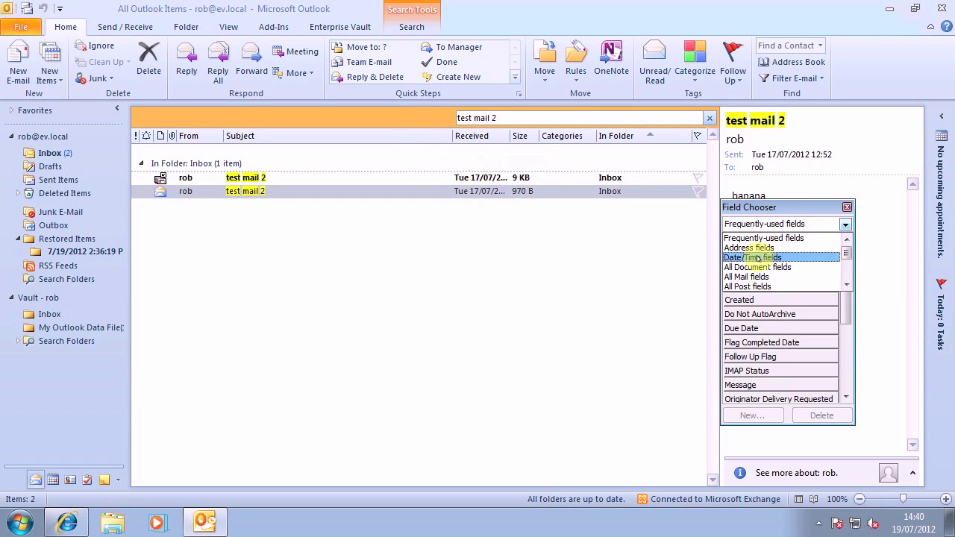
click(746, 277)
drag(844, 260, 844, 332)
drag(776, 286, 456, 141)
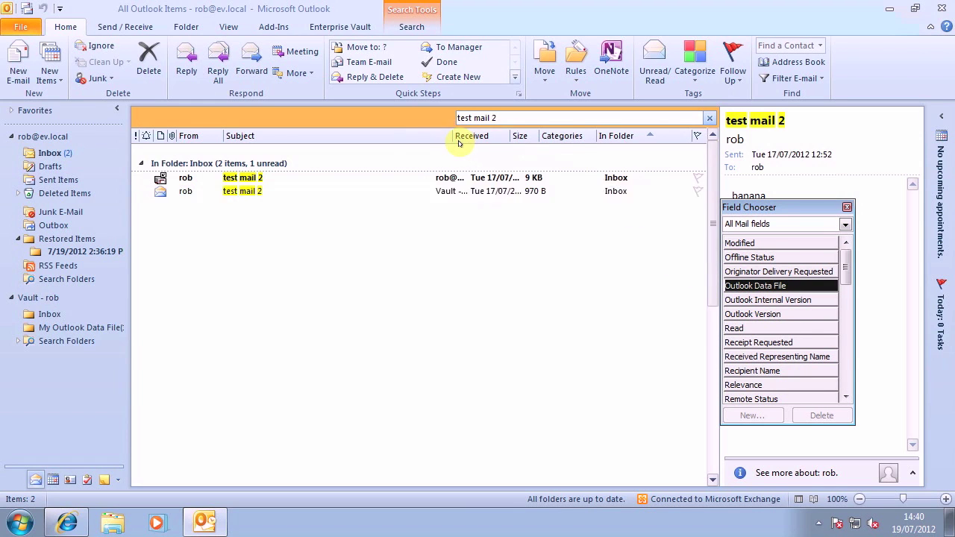
click(847, 208)
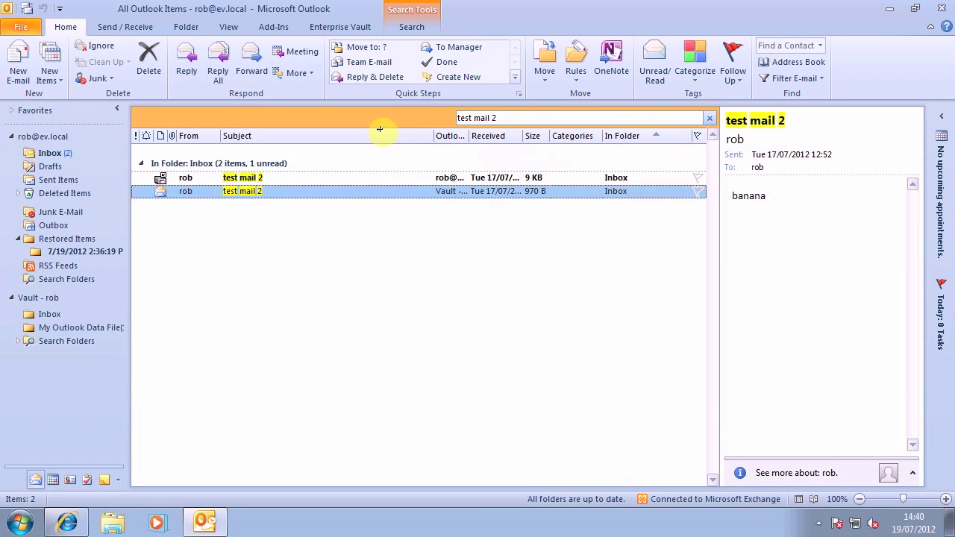
drag(438, 136, 461, 135)
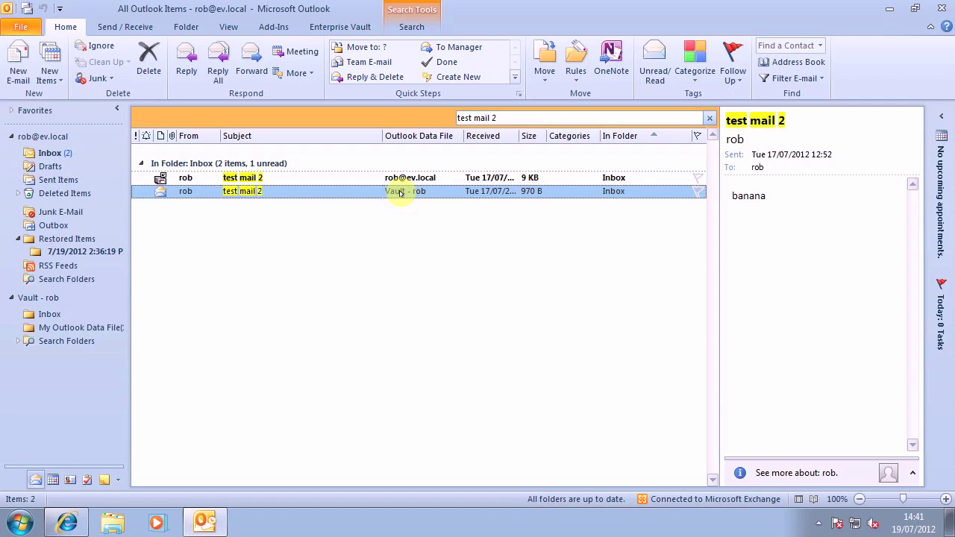
- Search Windows for "banana", show all results in a widened window and view the details of the first "test mail 2" result
click(20, 521)
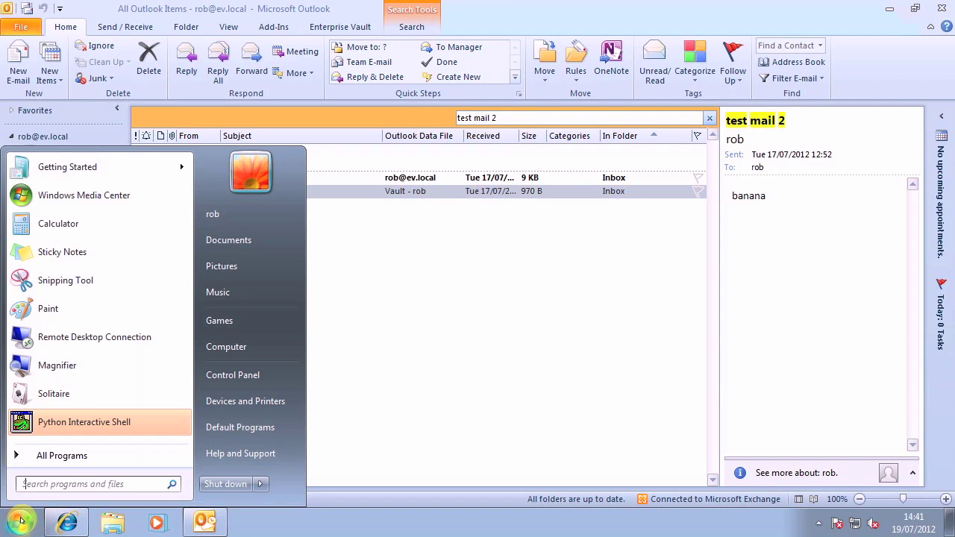
text(banana)
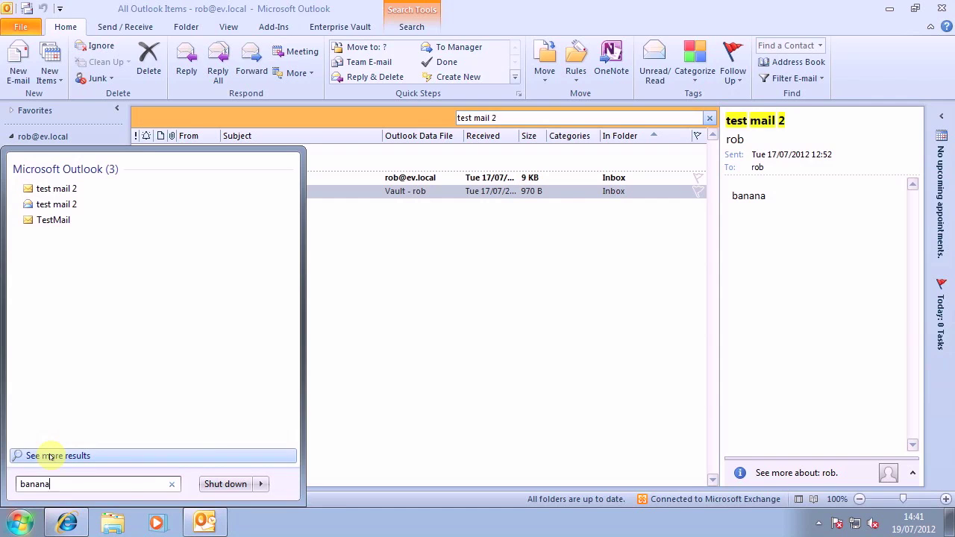
click(49, 456)
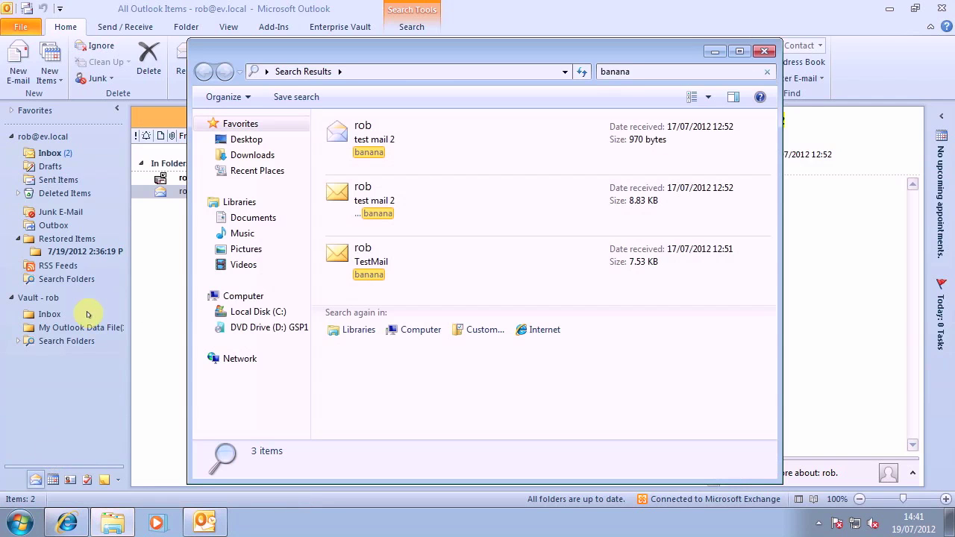
drag(187, 298, 26, 285)
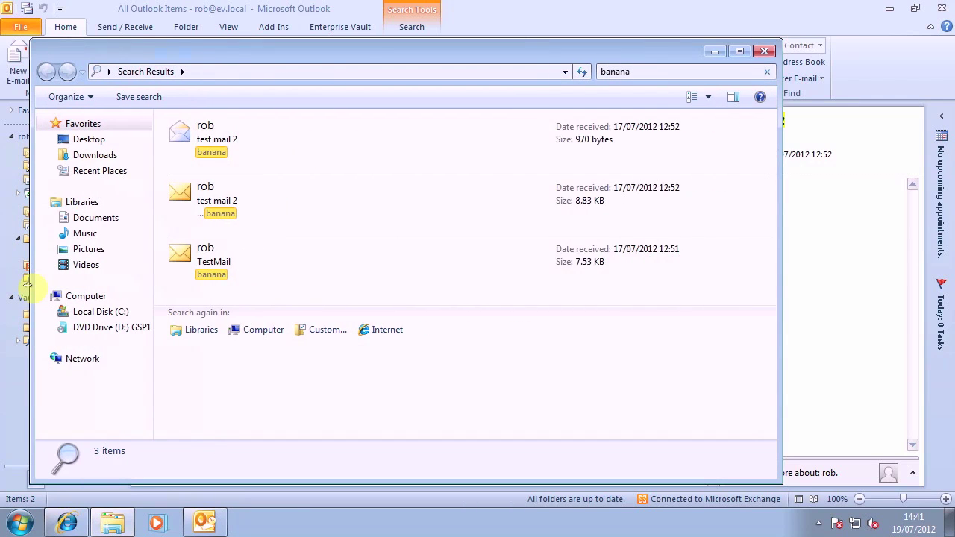
click(302, 156)
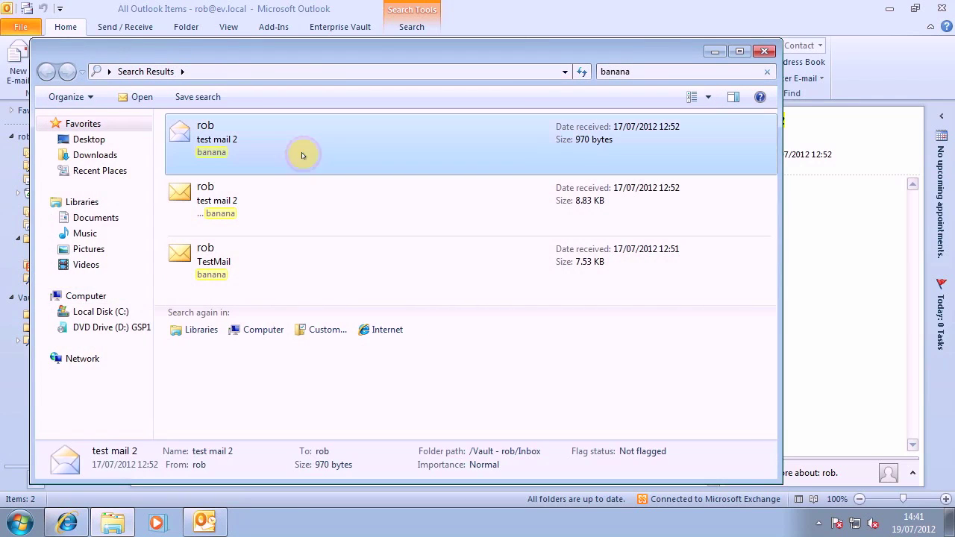
click(302, 155)
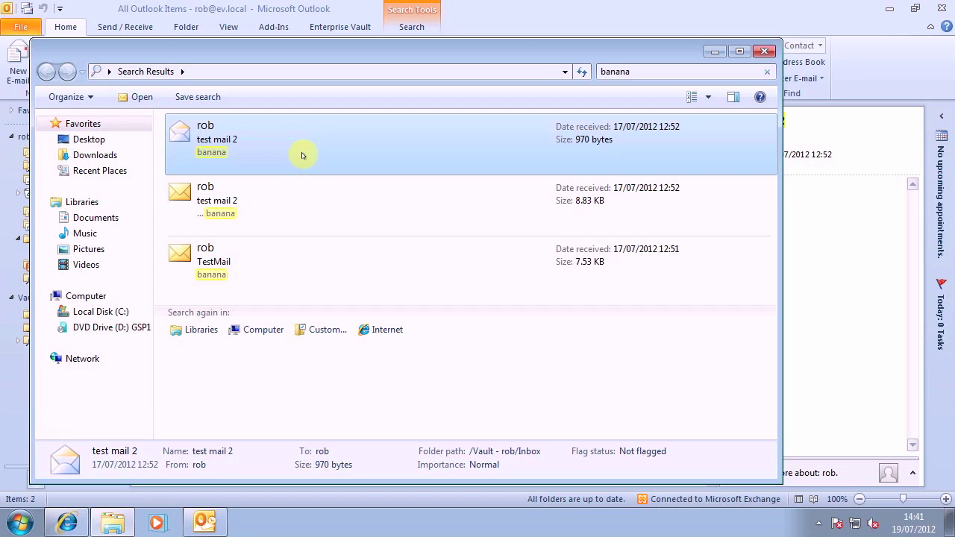